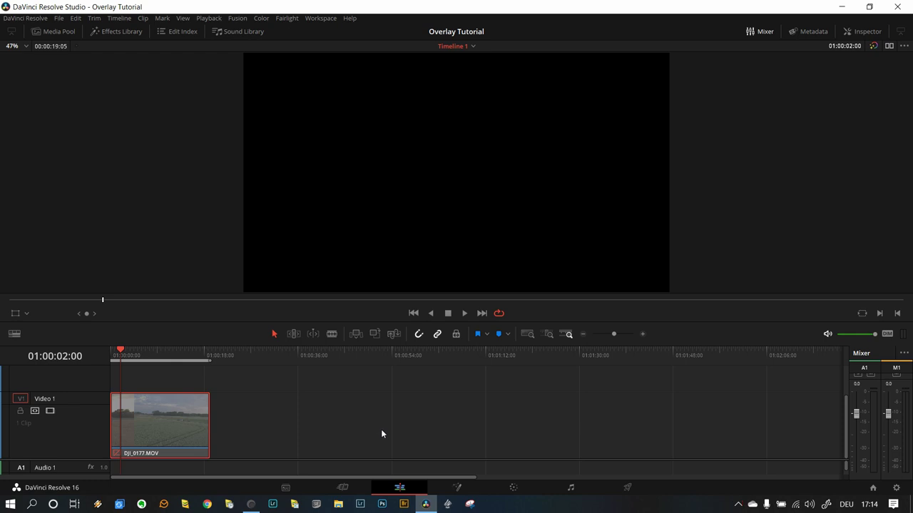
Select the DJI_0177.MOV drone clip on V1 and scroll up the timeline tracks
left_click(163, 432)
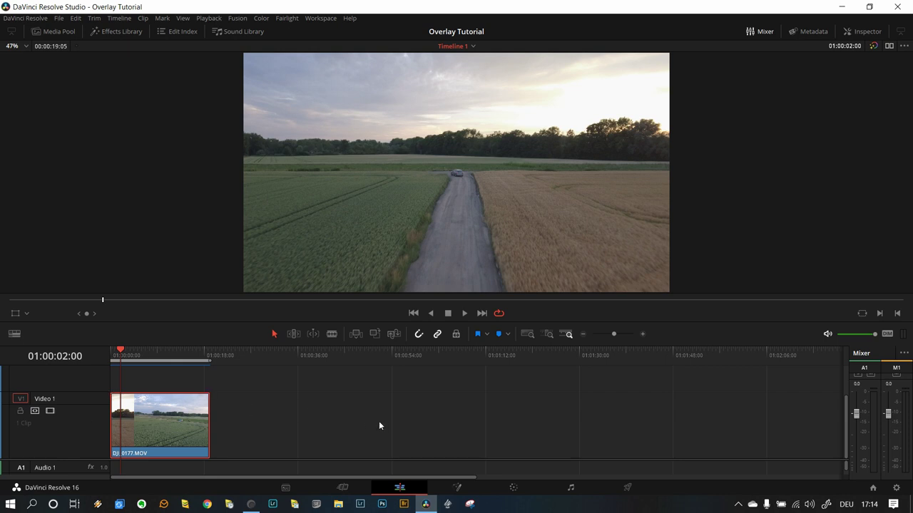
scroll(343, 448, "up", 1)
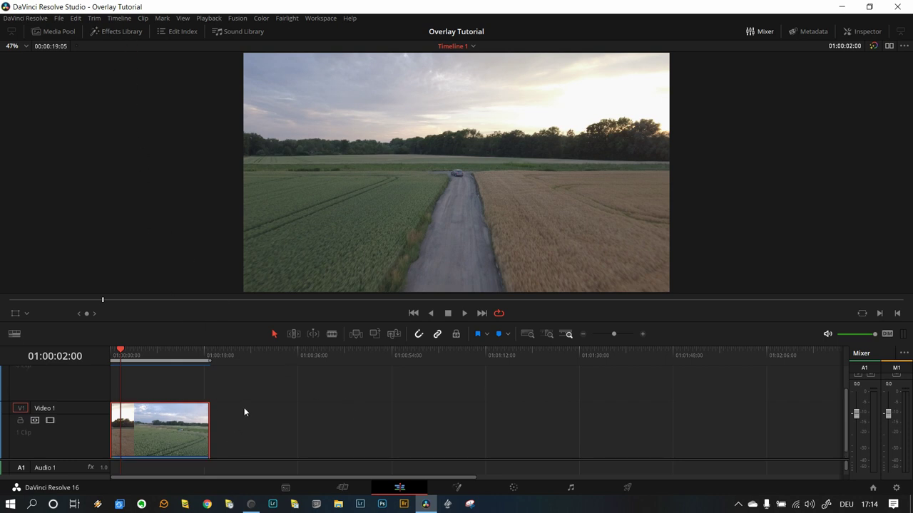
scroll(244, 412, "up", 2)
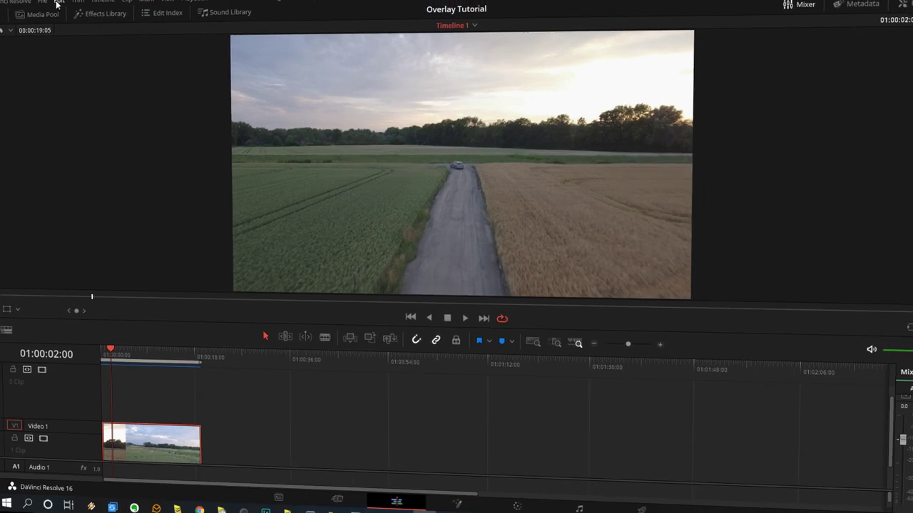
Apply 2.35 Output Blanking from the Timeline menu to letterbox the footage
left_click(75, 18)
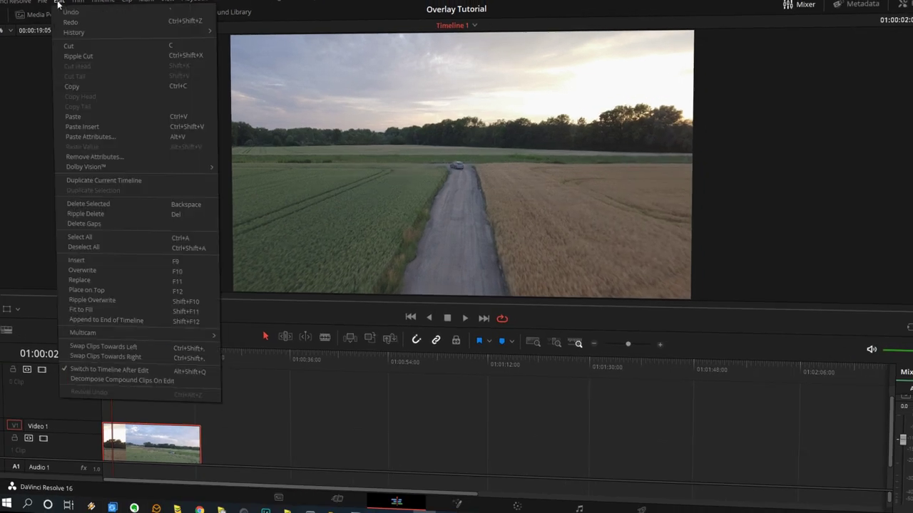
mouse_move(103, 2)
mouse_move(147, 317)
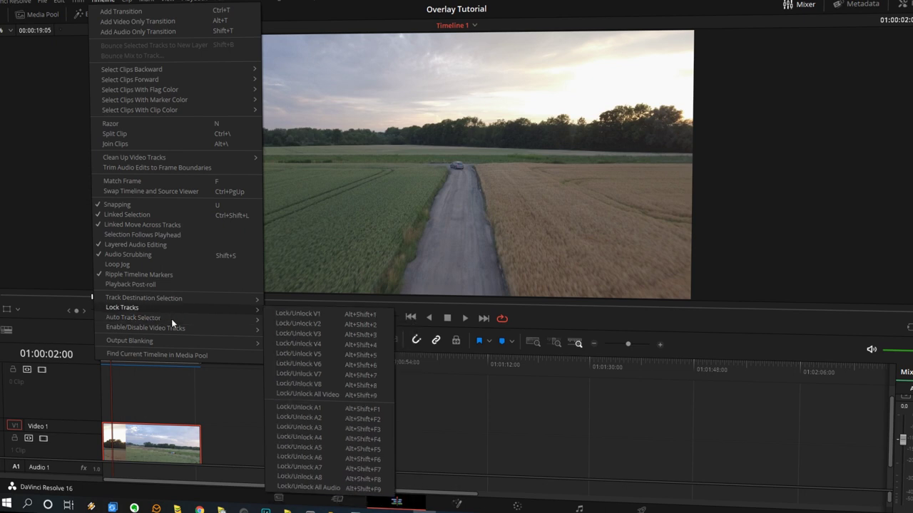
mouse_move(174, 345)
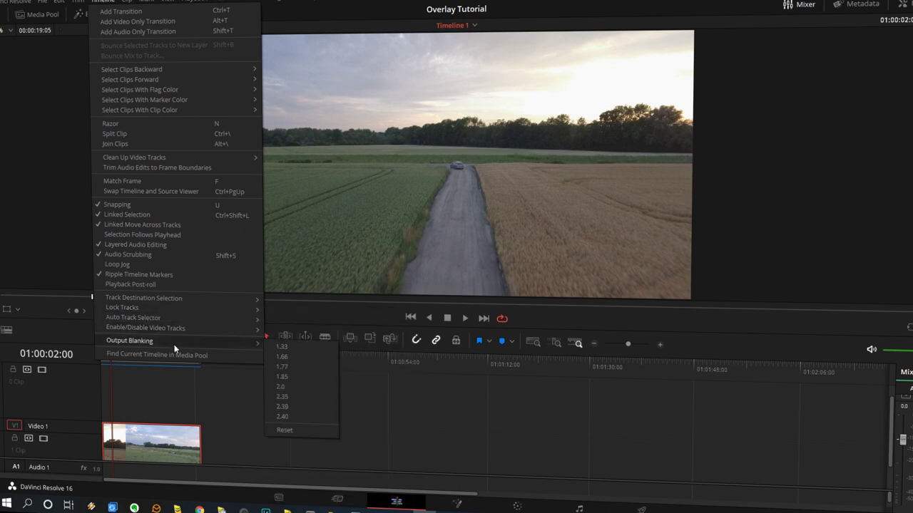
left_click(317, 398)
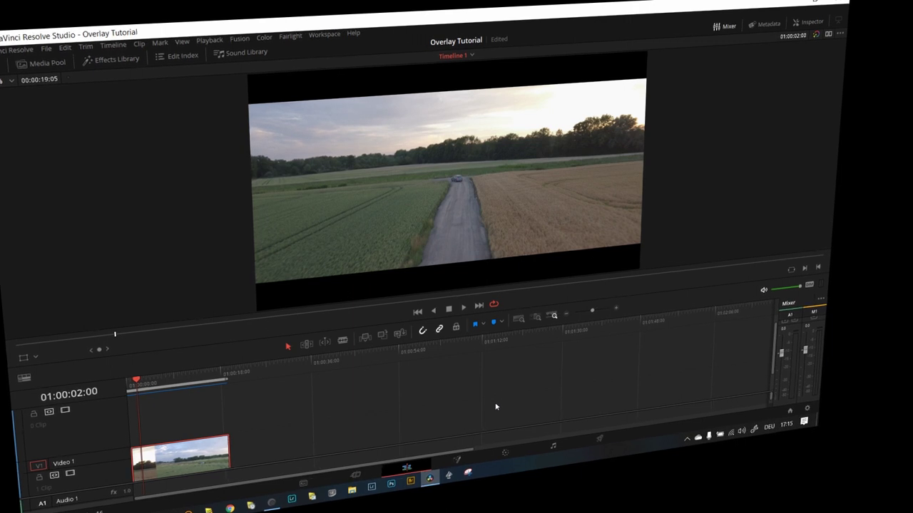
Search OpenFX for 'grid' and drag the Grid filter onto the V1 drone clip
left_click(95, 66)
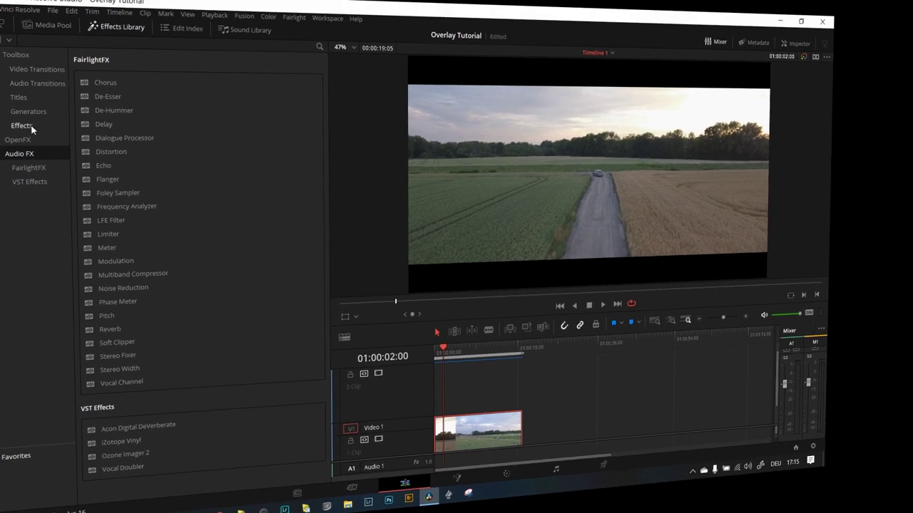
left_click(32, 128)
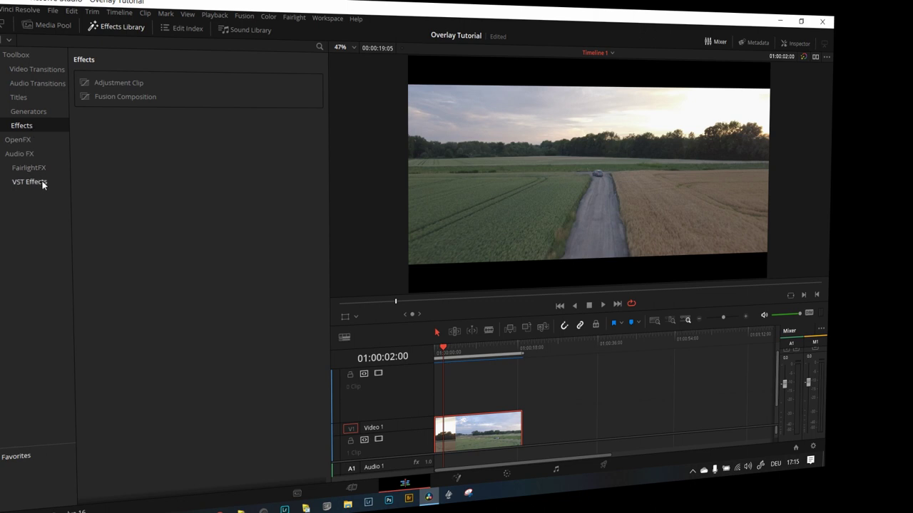
left_click(19, 140)
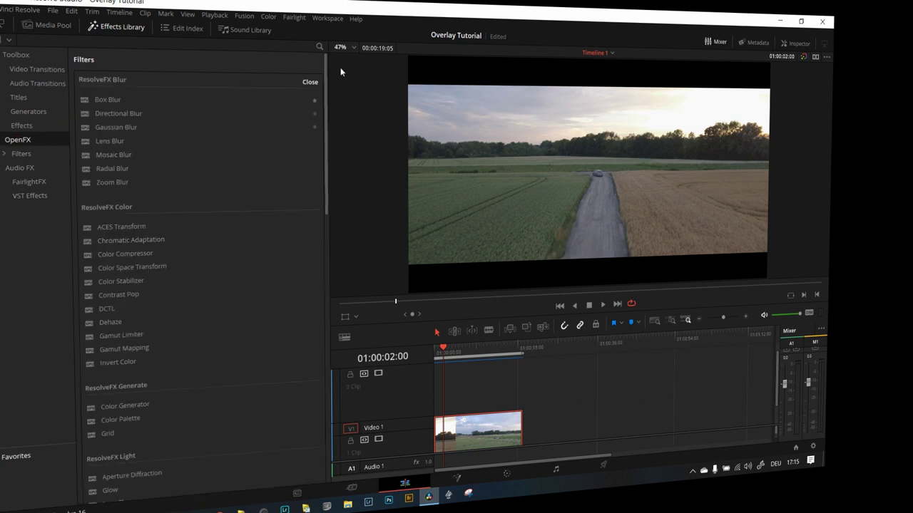
left_click(319, 47)
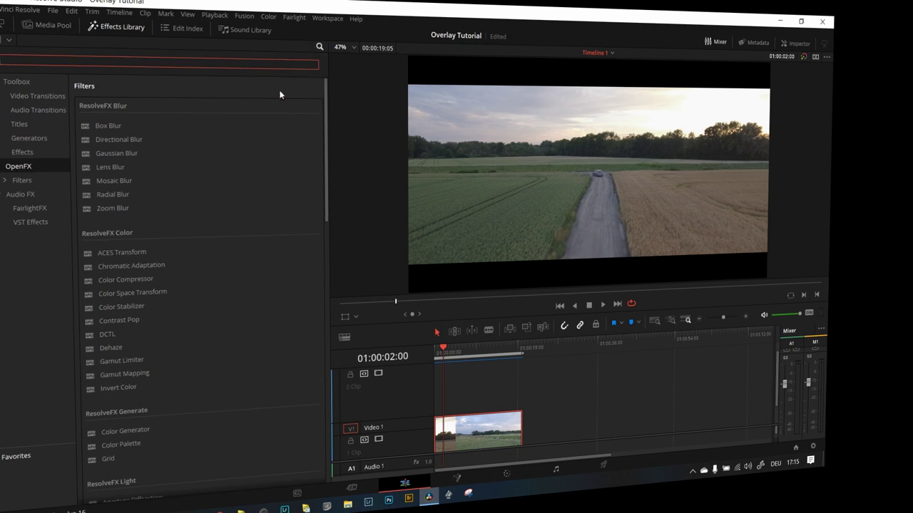
type("grid")
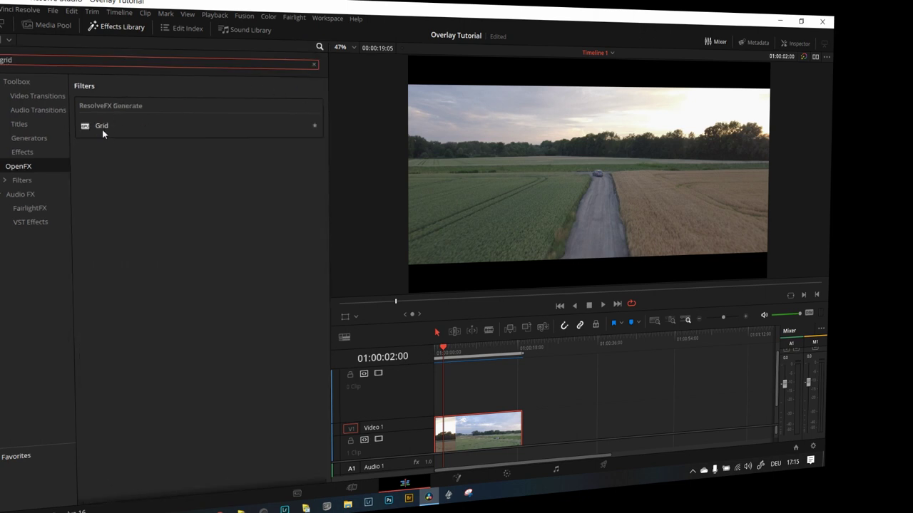
mouse_move(102, 127)
left_mouse_down()
mouse_move(406, 369)
mouse_move(462, 405)
mouse_move(467, 397)
mouse_move(461, 429)
left_mouse_up()
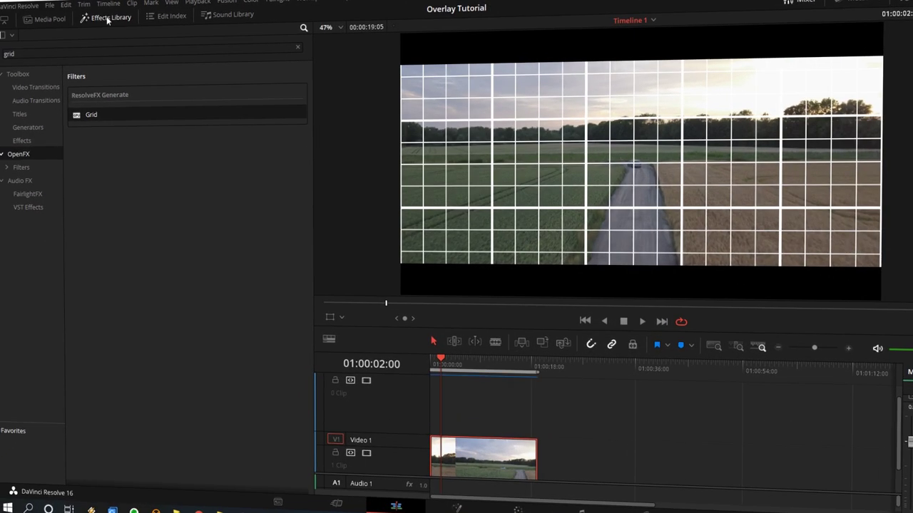
Close the Effects Library, select the drone clip and show its Grid settings in the Inspector
left_click(107, 19)
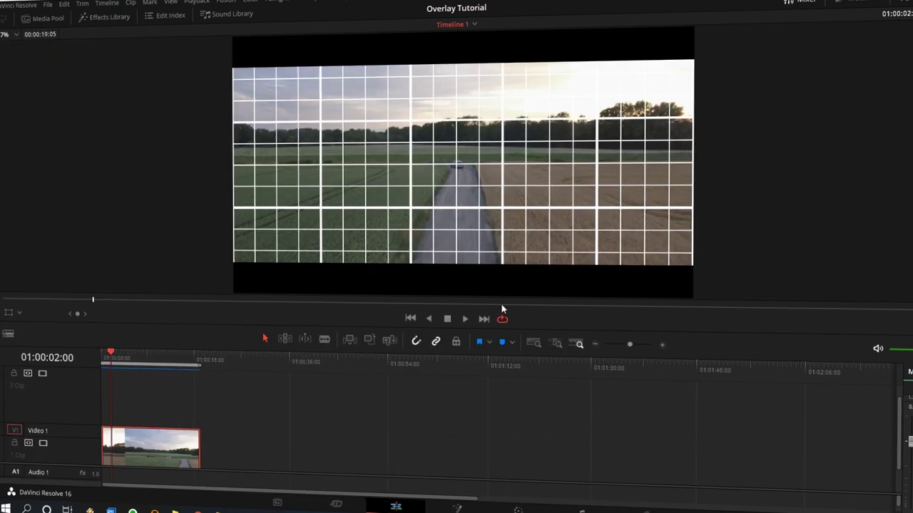
left_click(102, 463)
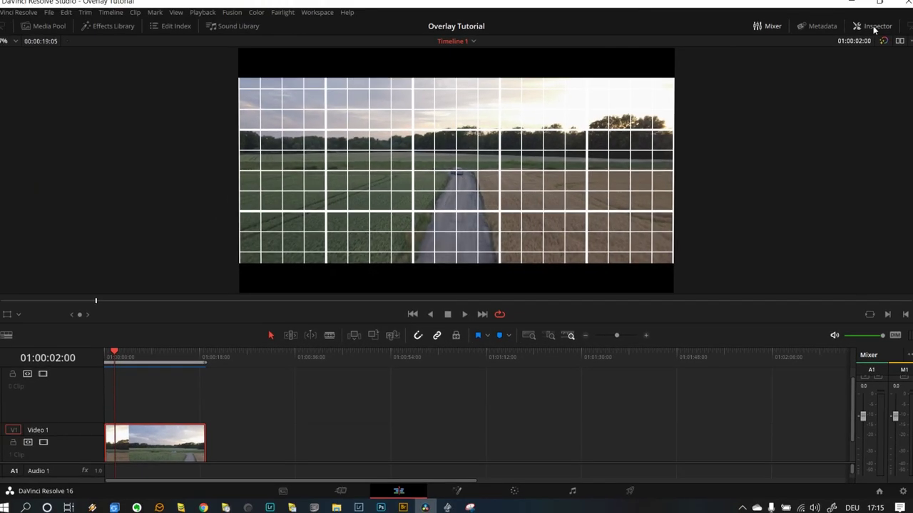
left_click(875, 26)
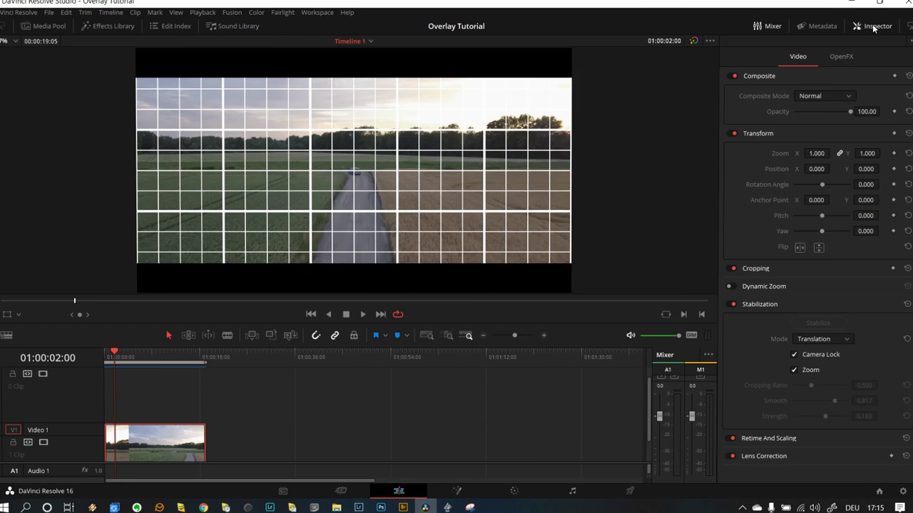
left_click(843, 57)
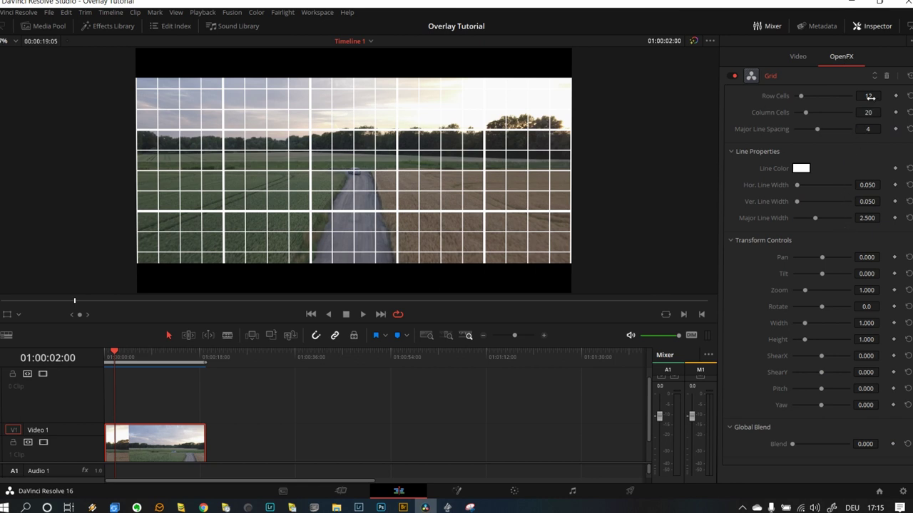
Set the Grid to 3 Row Cells, 3 Column Cells and Major Line Spacing 0
left_click_drag(870, 97, 872, 96)
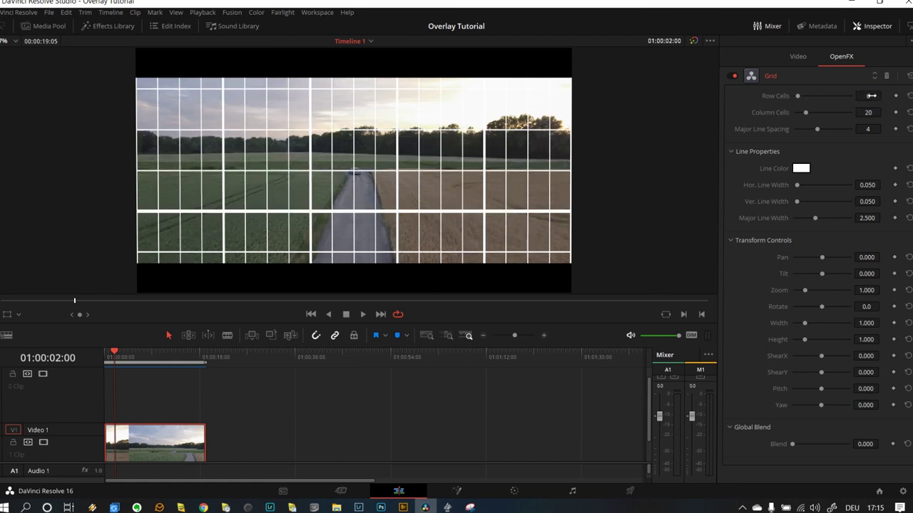
left_click(872, 96)
type("3")
left_click(871, 111)
type("3")
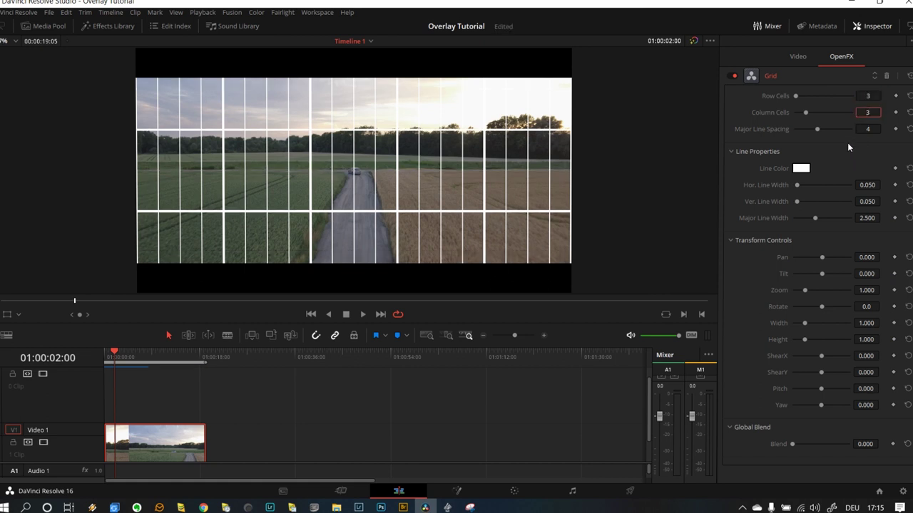
key("Return")
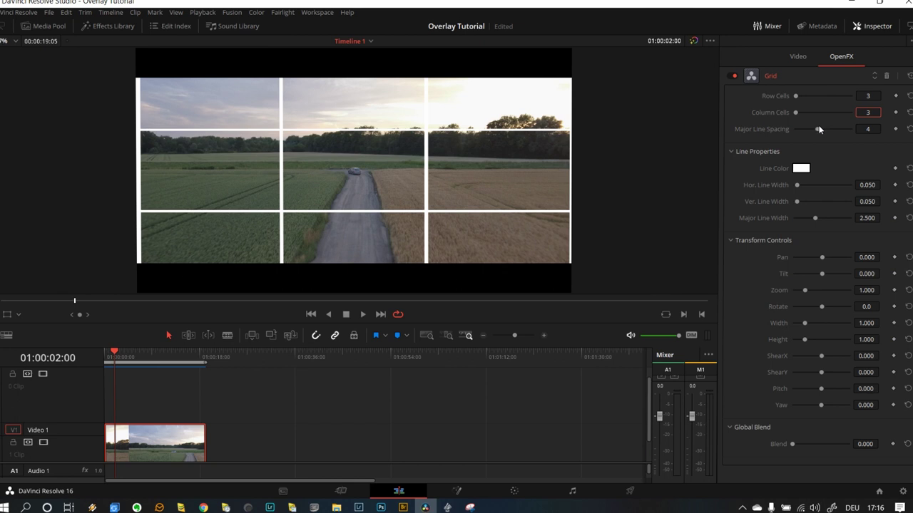
left_click_drag(816, 127, 756, 132)
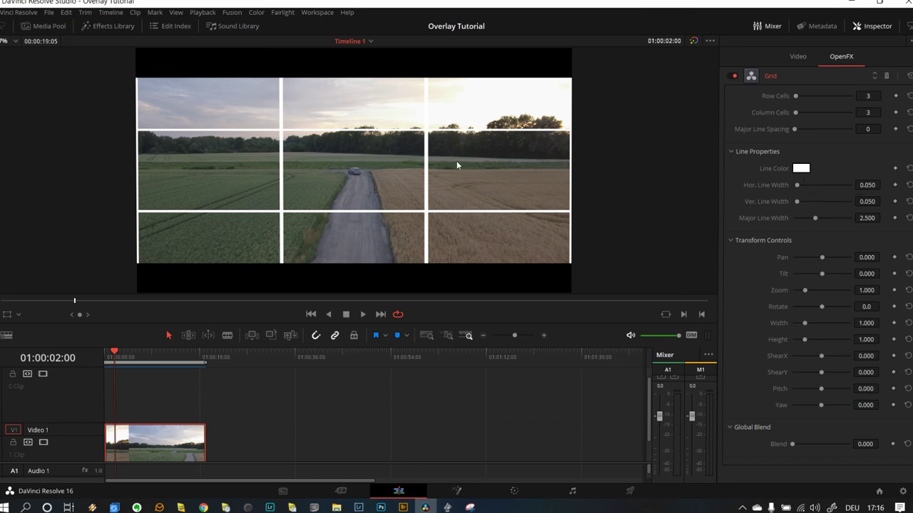
Turn the grid lines orange, then disable the Grid effect and reopen the Effects Library
left_click(802, 170)
left_click(371, 166)
left_click(562, 338)
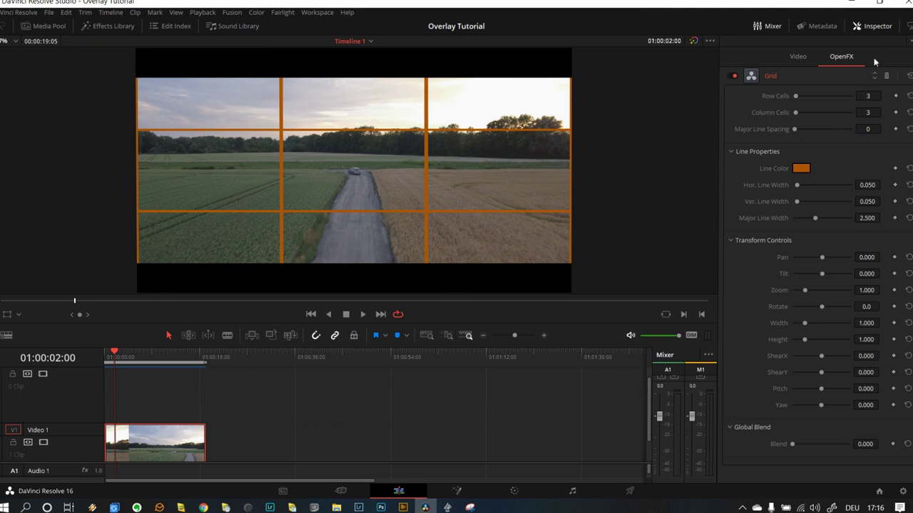
left_click(734, 75)
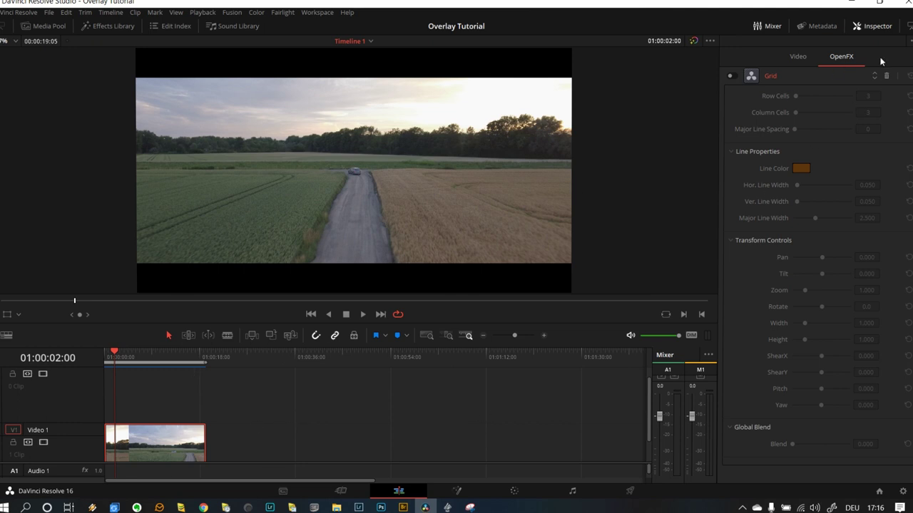
left_click(108, 28)
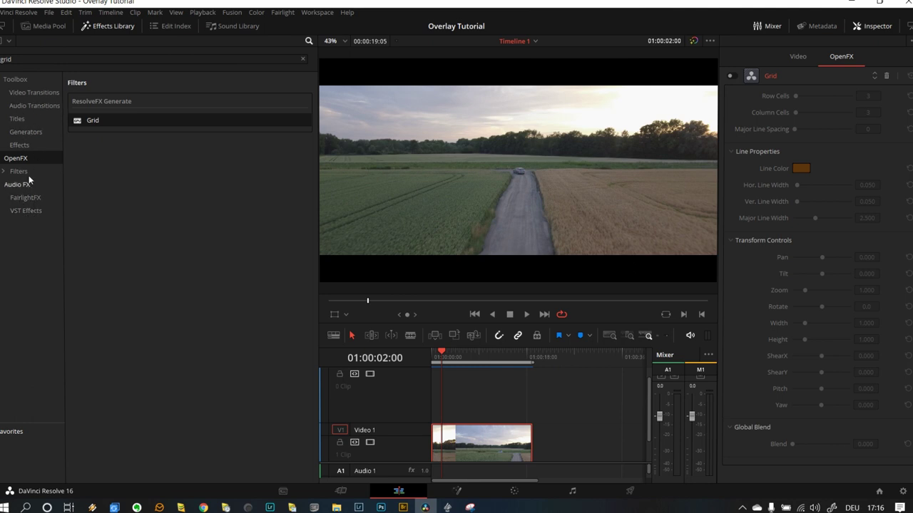
Clear the 'grid' search and place a full-length Adjustment Clip on V2 above the drone clip
left_click(34, 92)
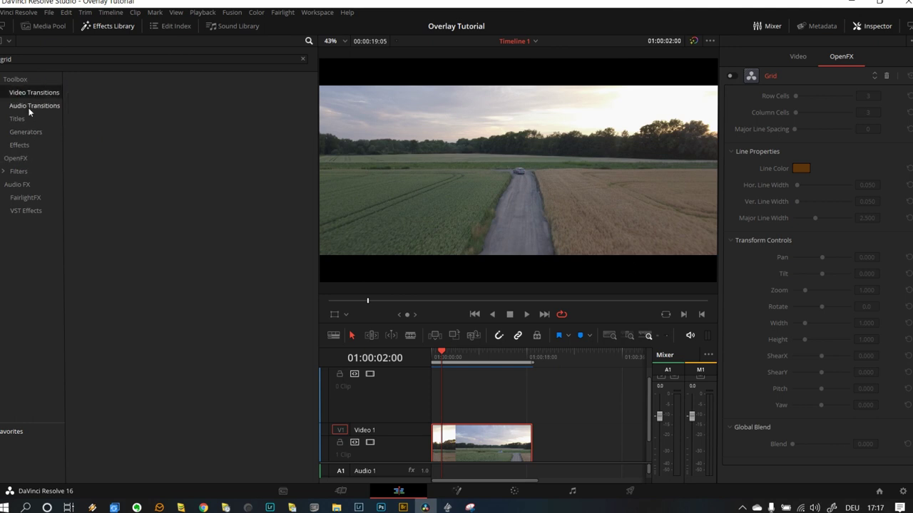
left_click(31, 106)
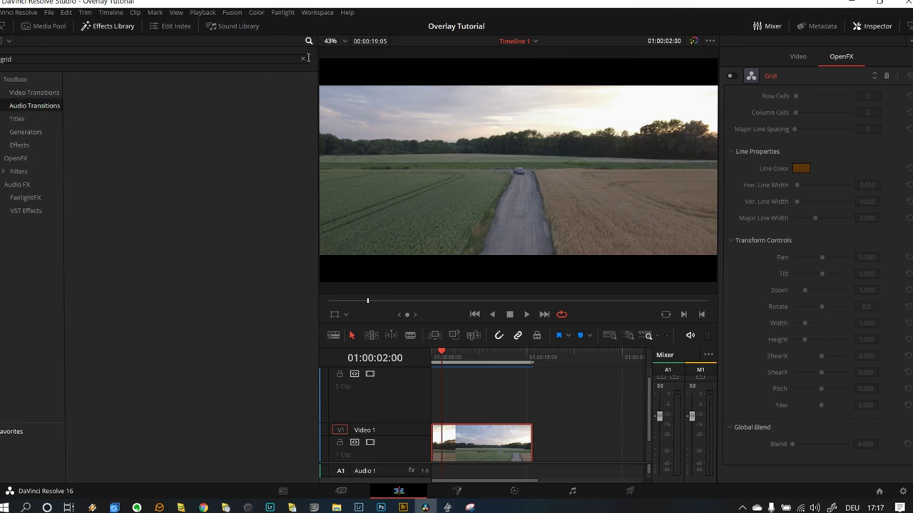
left_click(304, 59)
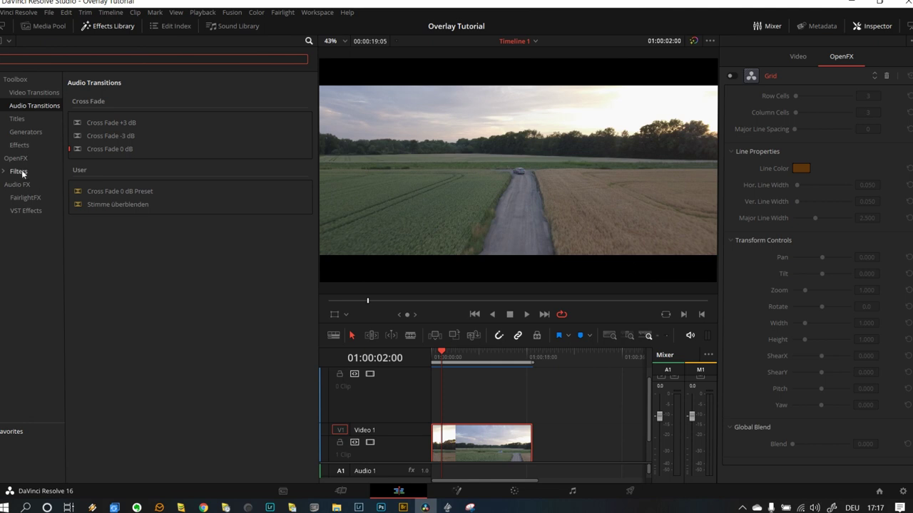
left_click(27, 144)
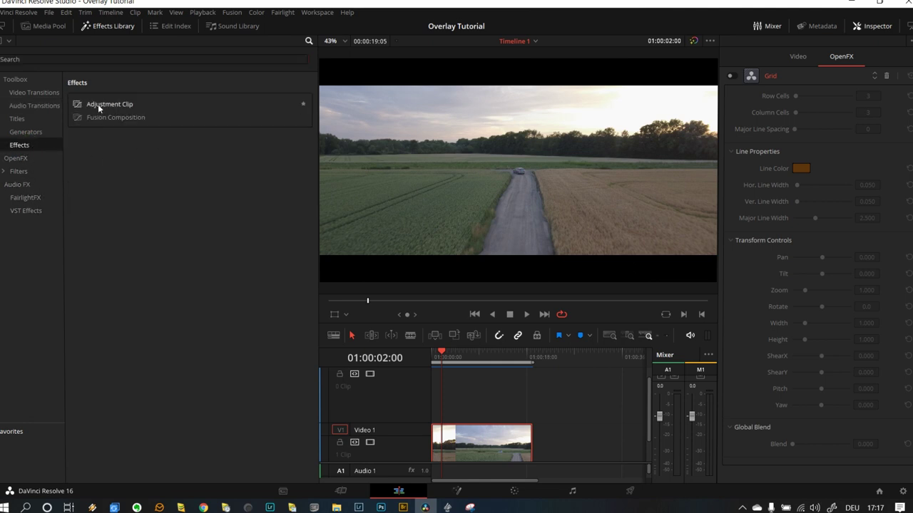
left_click_drag(110, 107, 531, 413)
left_click(496, 397)
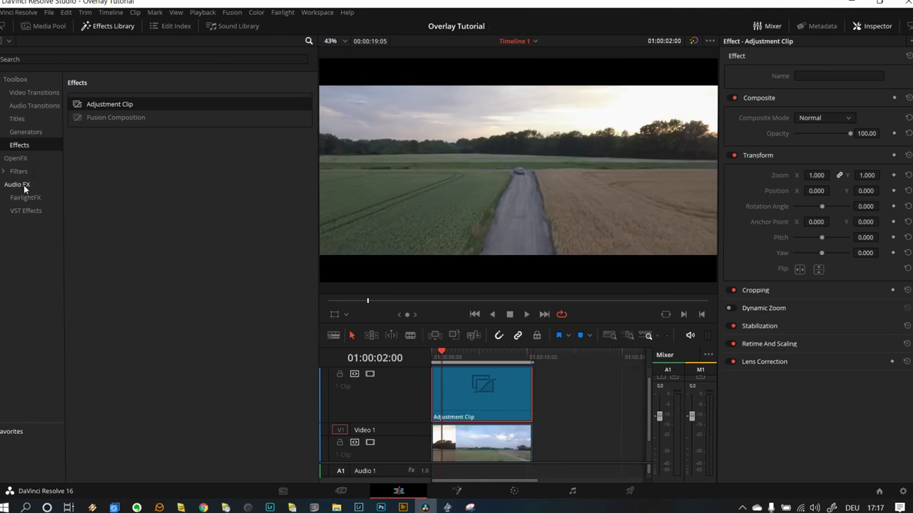
Search OpenFX for 'grid', drag Grid onto the Adjustment Clip, and close the Effects Library
left_click(29, 161)
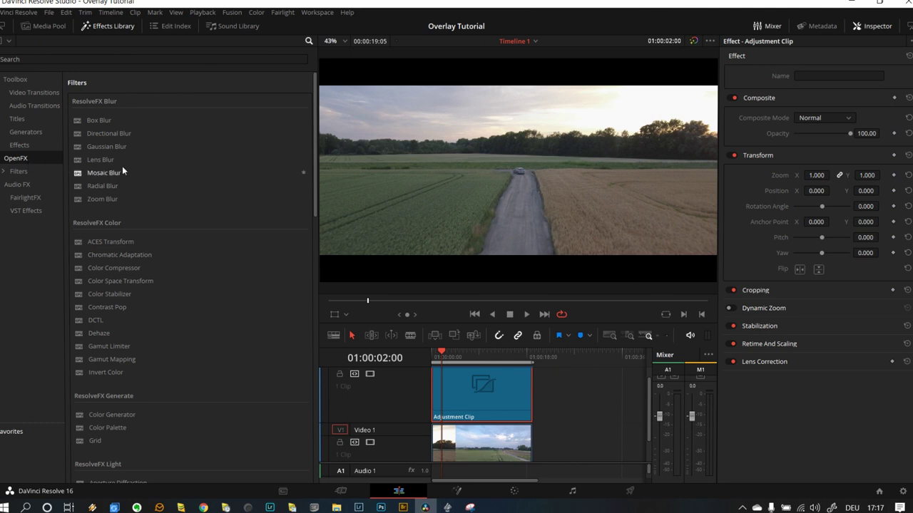
left_click(249, 60)
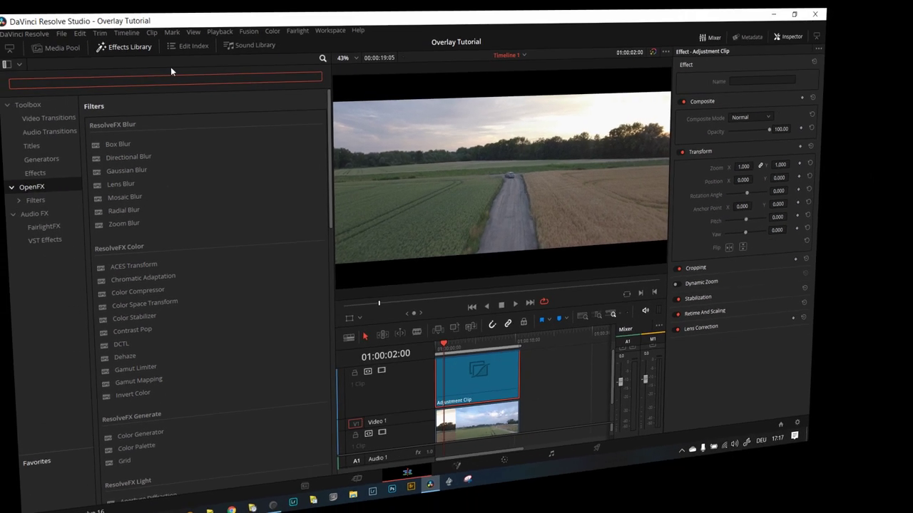
type("grid")
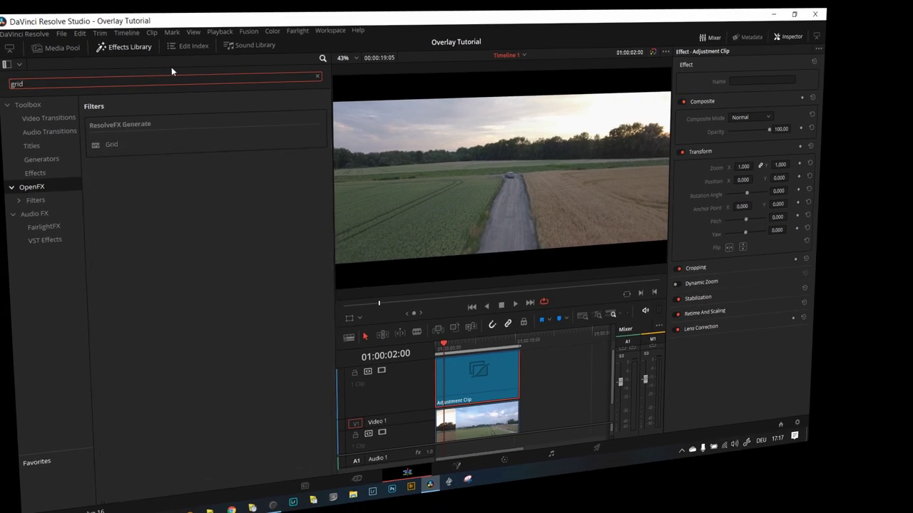
left_click_drag(112, 144, 475, 405)
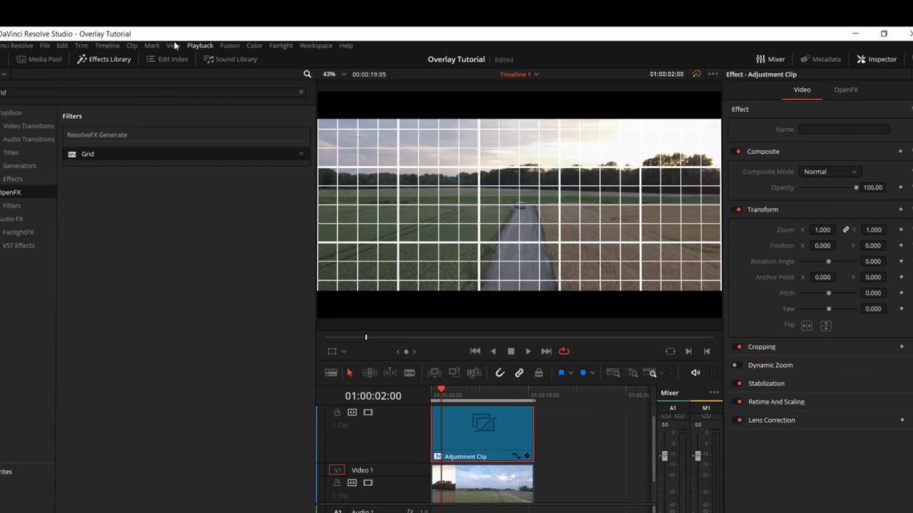
left_click(81, 58)
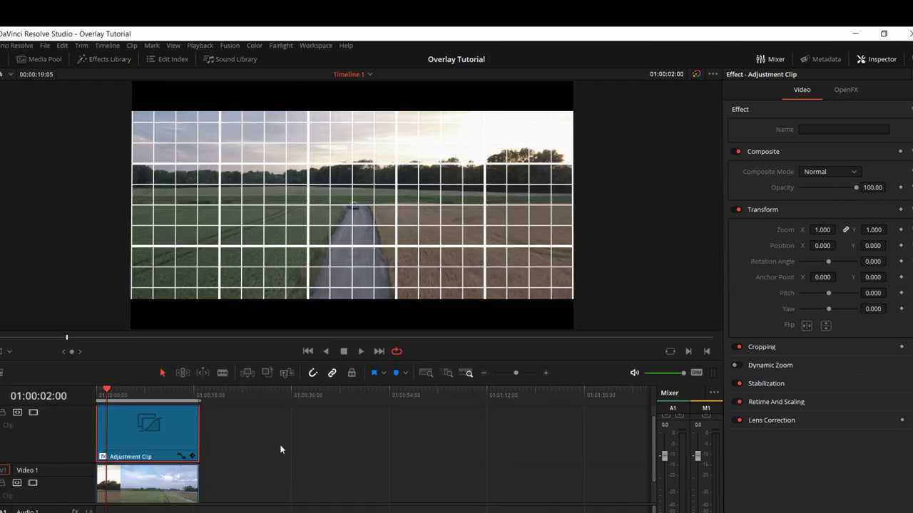
left_click(144, 431)
Set the Adjustment Clip's Grid to 3 Row Cells, 3 Column Cells and Major Line Spacing 0
left_click(844, 89)
left_click(873, 129)
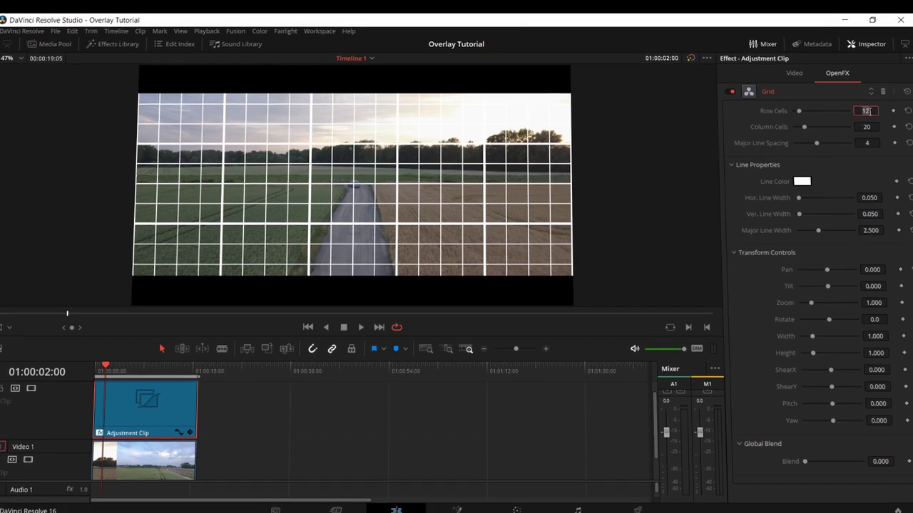
type("3")
left_click(873, 127)
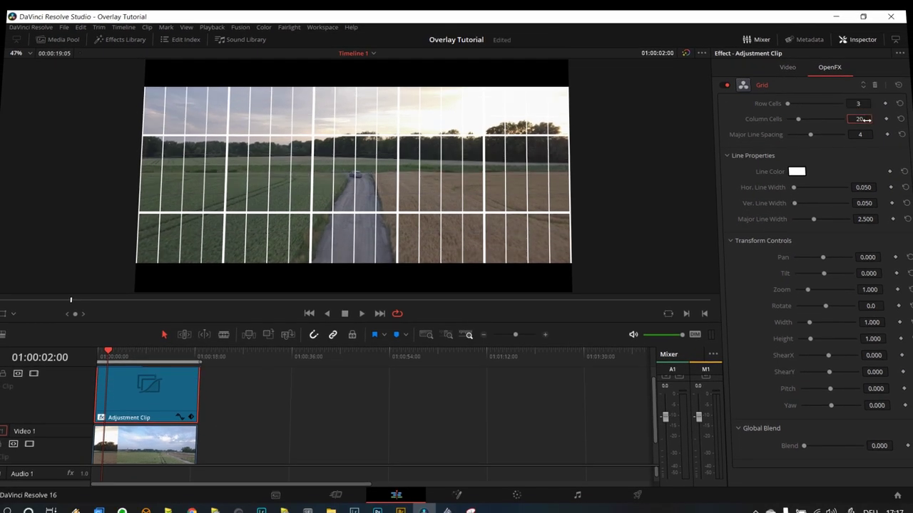
left_click(865, 119)
type("3")
left_click(859, 134)
type("0")
left_click(868, 155)
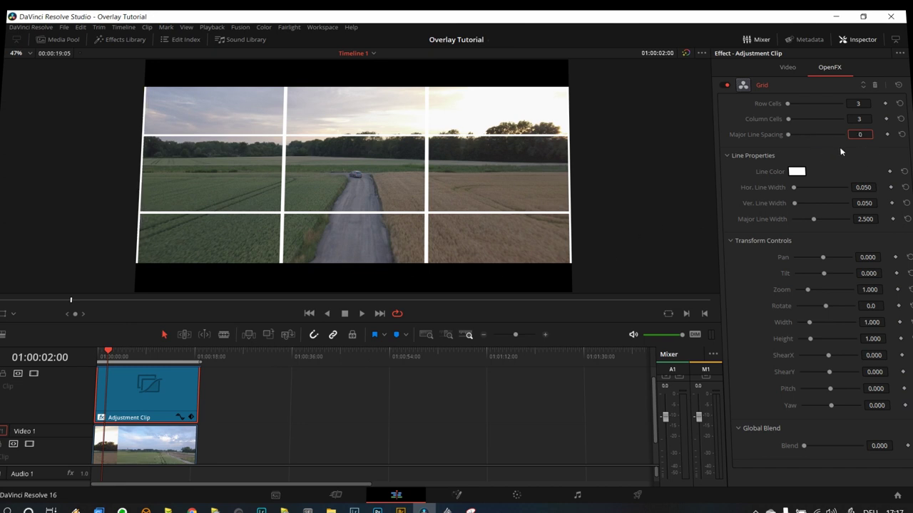
Set the Adjustment Clip's grid Line Color to lime green #aaff00 in Select Color
left_click(796, 172)
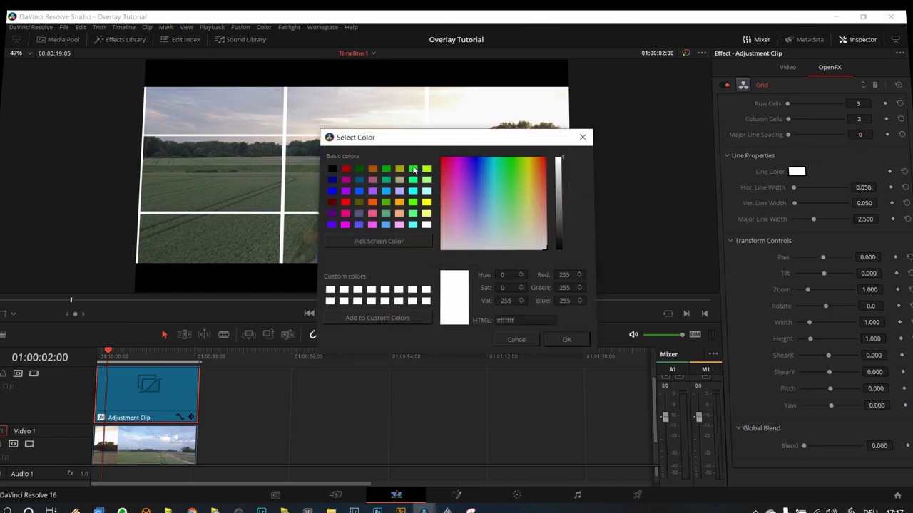
left_click(413, 168)
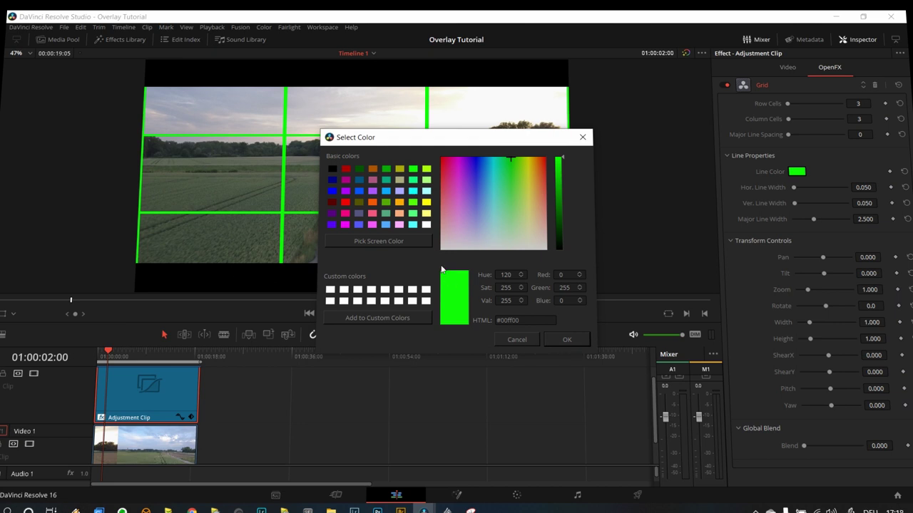
left_click(383, 224)
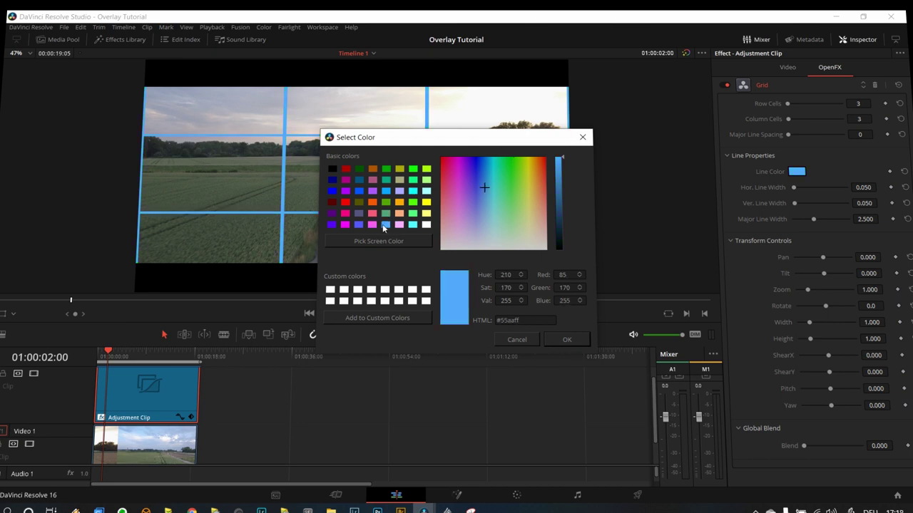
left_click(399, 168)
left_click(413, 169)
left_click(400, 169)
left_click(425, 170)
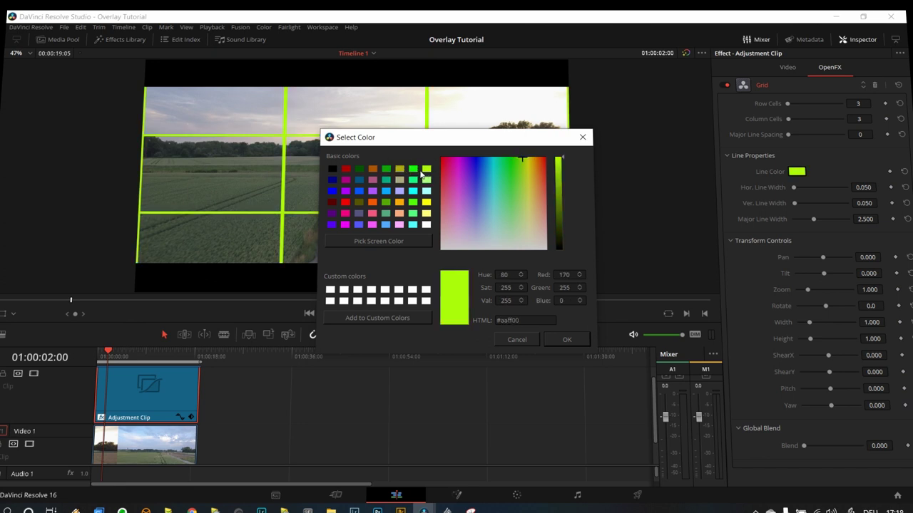
left_click(558, 341)
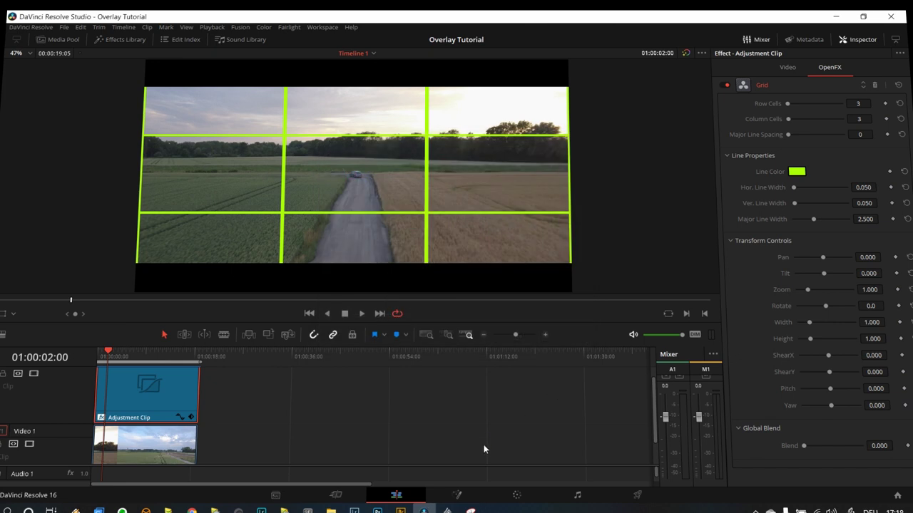
Close the Inspector, reselect the drone and adjustment clips, and briefly recheck the Grid settings
left_click(863, 41)
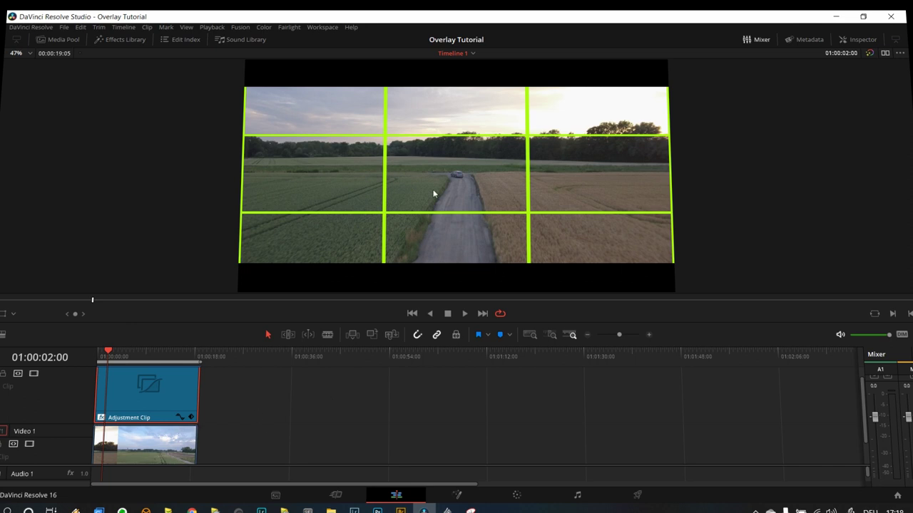
left_click(144, 447)
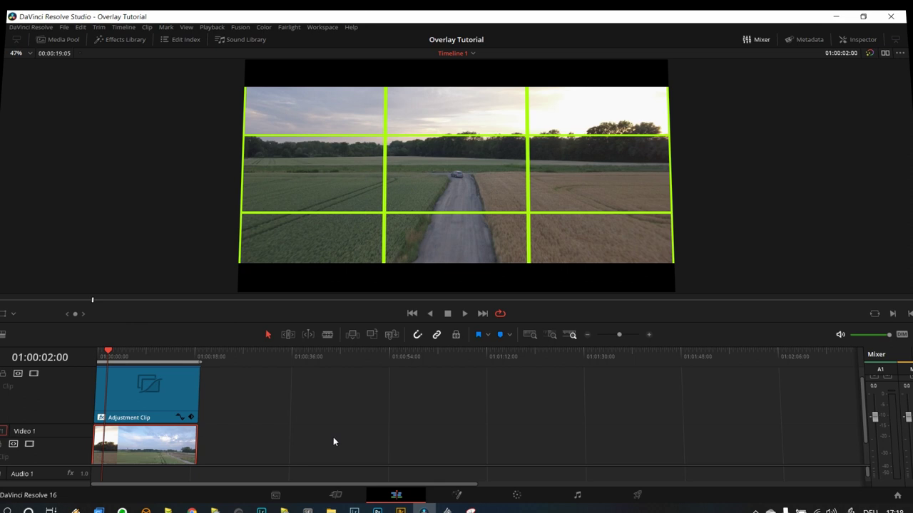
left_click(141, 404)
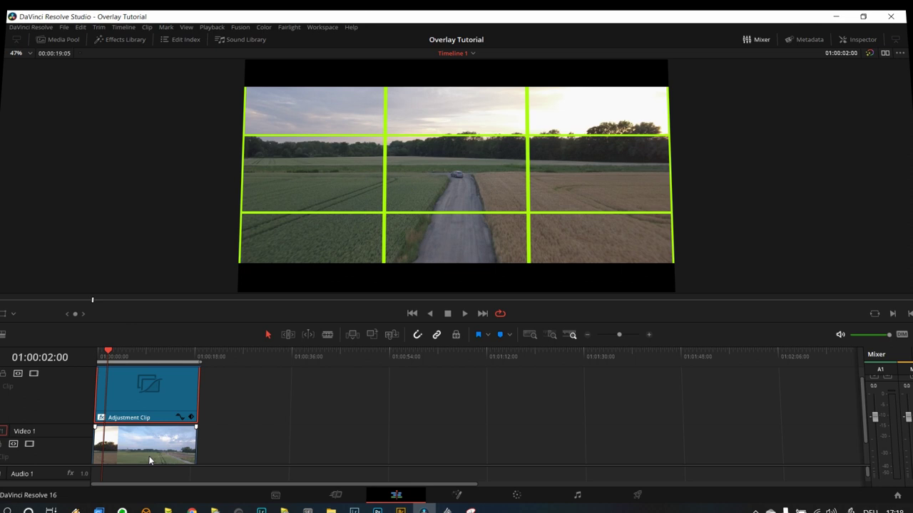
left_click(846, 41)
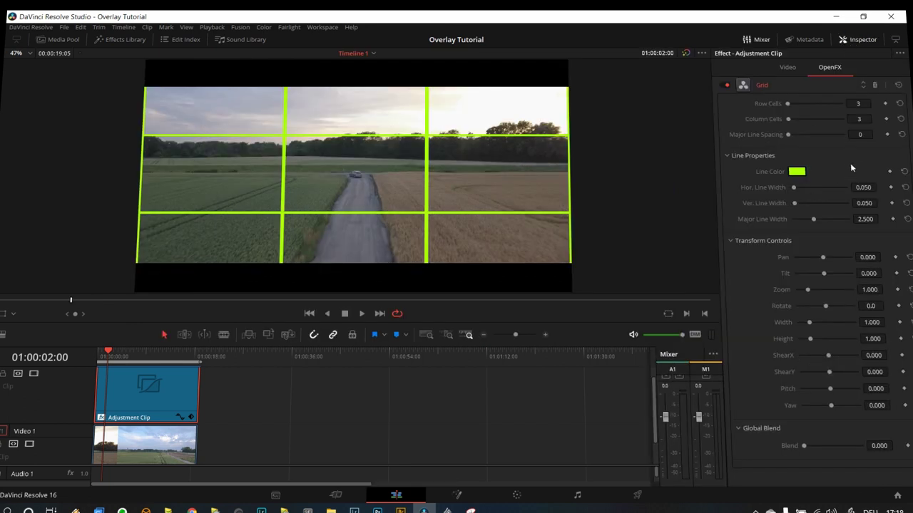
left_click(859, 41)
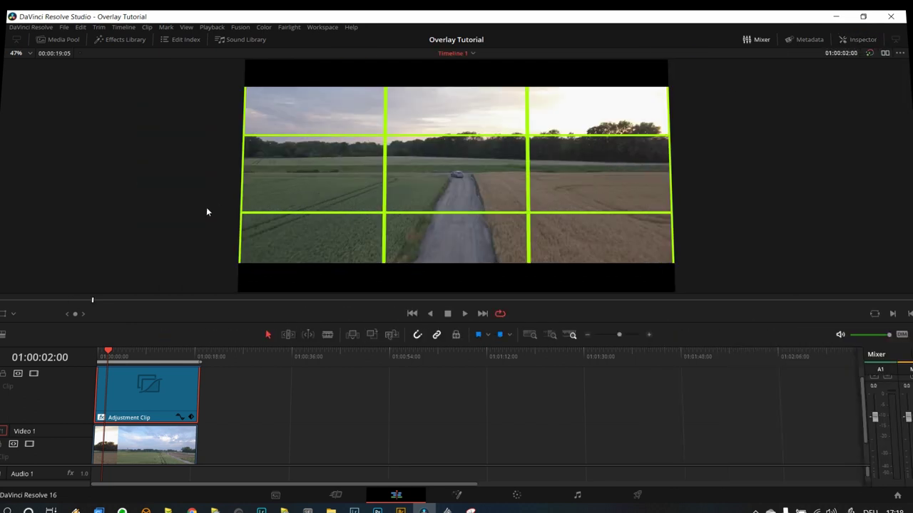
Reframe and enlarge the drone shot with the Transform handles, save, then hide the handles
left_click(13, 313)
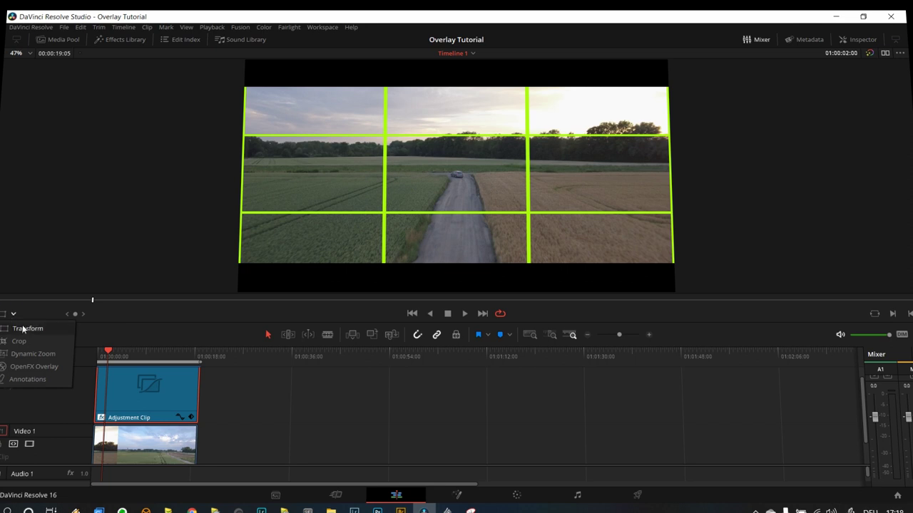
left_click(28, 329)
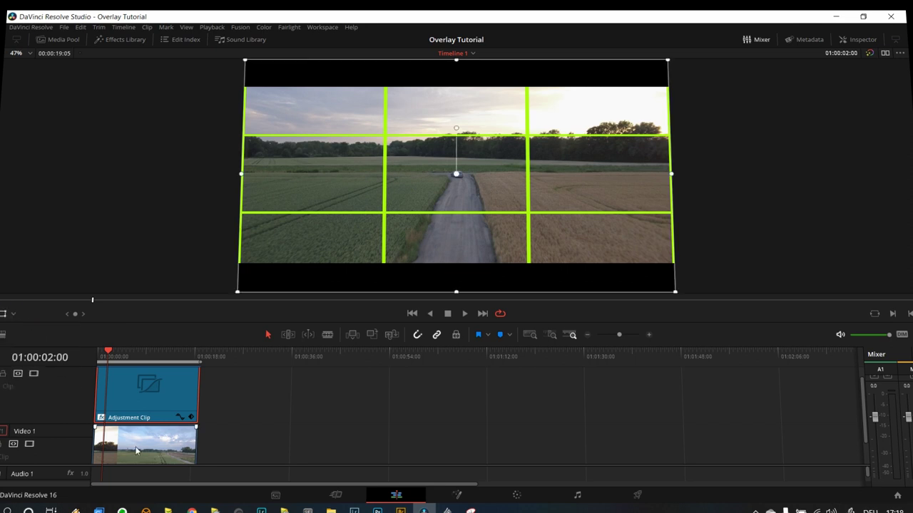
left_click(140, 385)
mouse_move(488, 235)
left_mouse_down()
mouse_move(471, 236)
mouse_move(482, 236)
left_mouse_up()
mouse_move(234, 292)
left_mouse_down()
mouse_move(250, 275)
mouse_move(220, 302)
left_mouse_up()
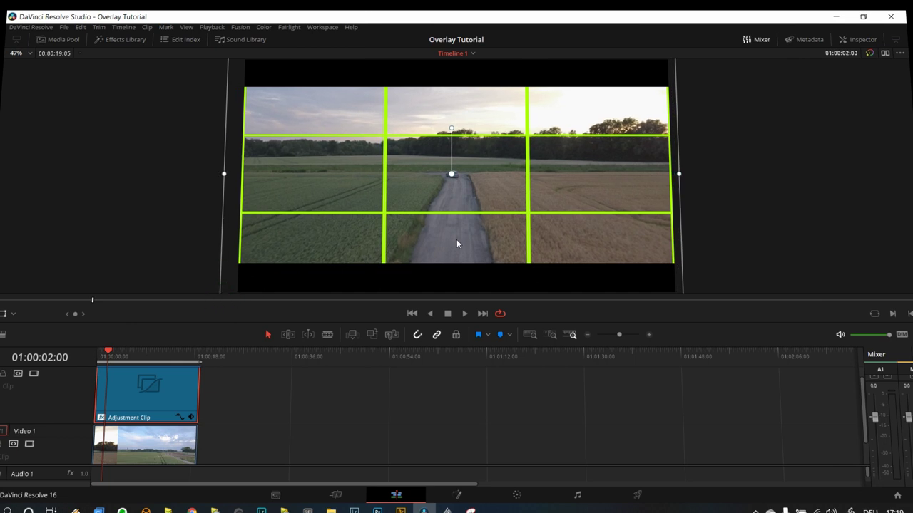
left_click_drag(456, 244, 530, 278)
left_click_drag(299, 90, 238, 45)
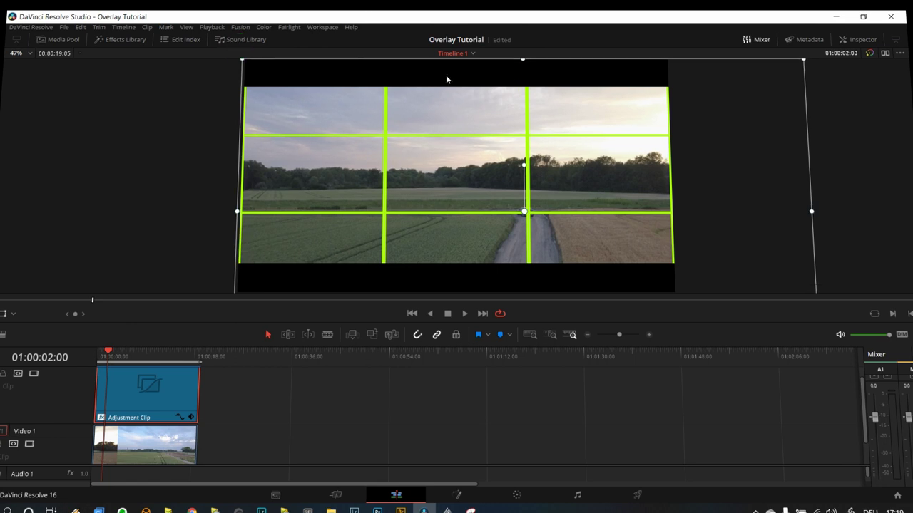
key("ctrl+s")
left_click(3, 315)
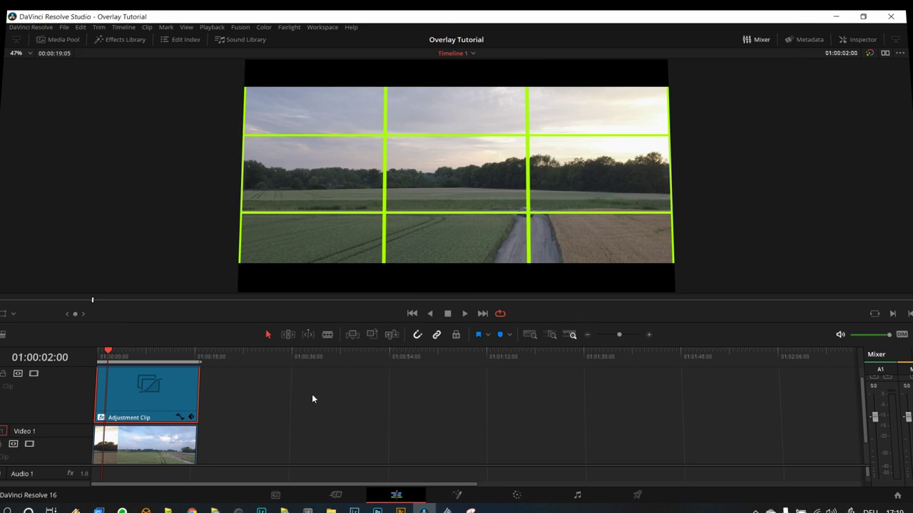
Briefly review playback, then nudge the zoomed drone image slightly right and save
key("space")
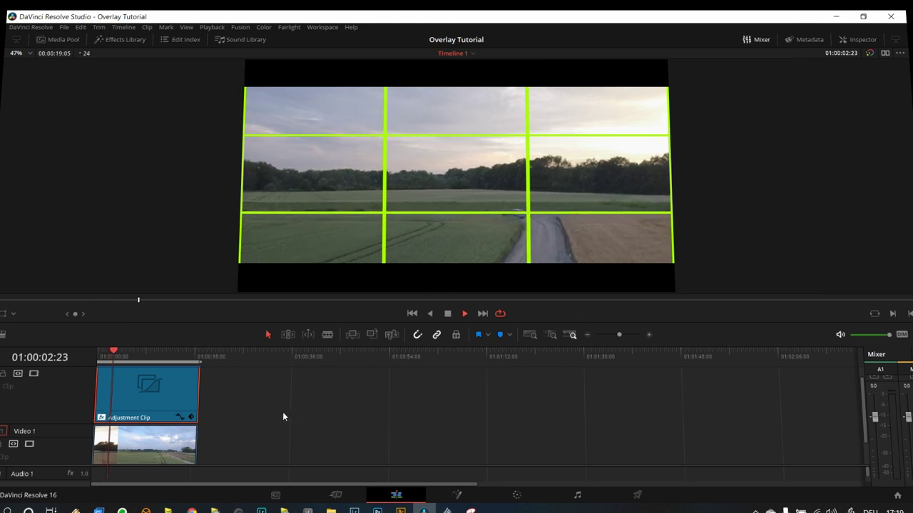
key("space")
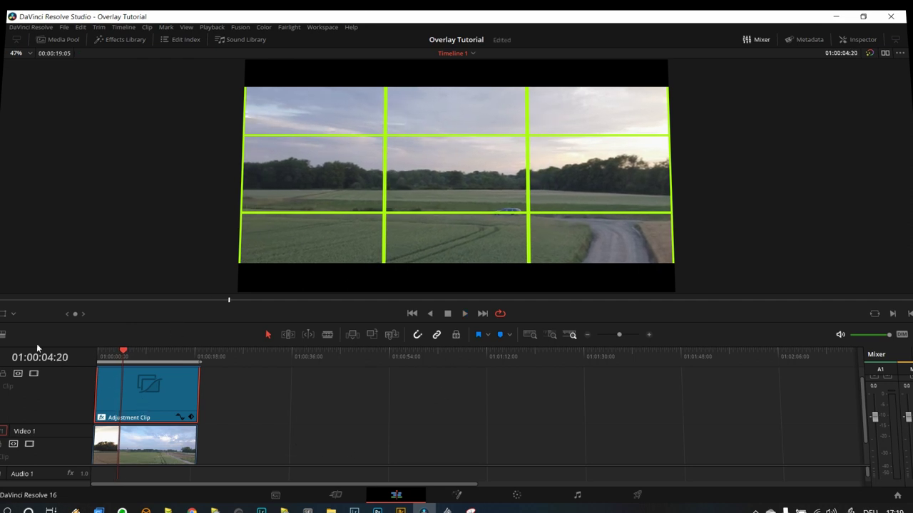
left_click(4, 314)
left_click_drag(477, 185, 489, 183)
key("ctrl+s")
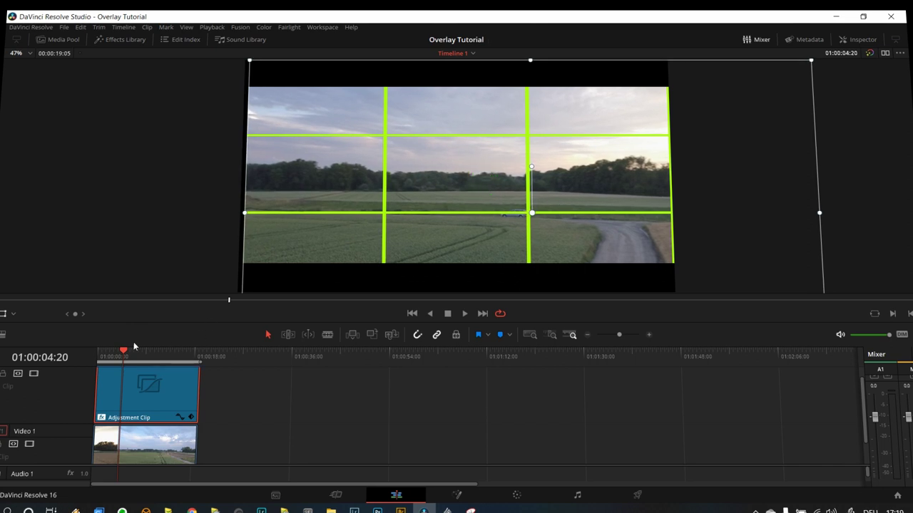
Play the timeline back from the very start
left_click(116, 357)
key("Home")
key("space")
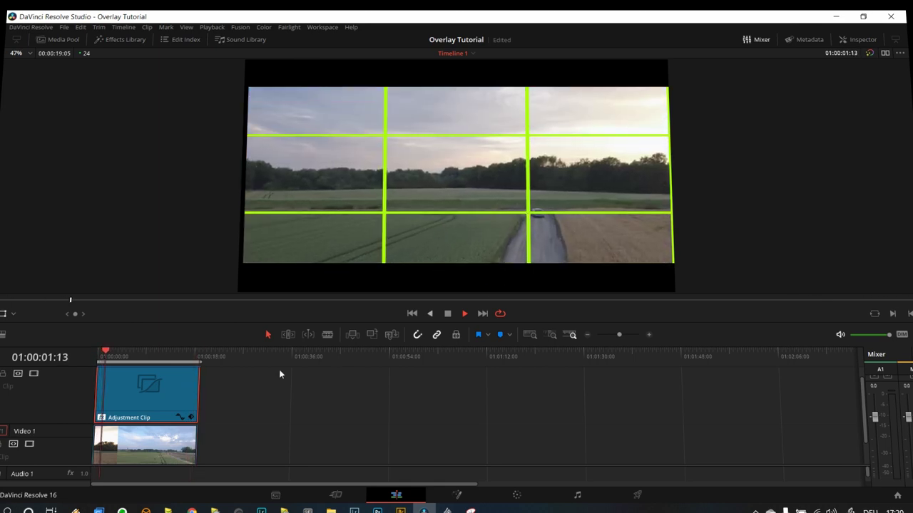
Stop playback, toggle the Adjustment Clip off and on with D, then select it
key("space")
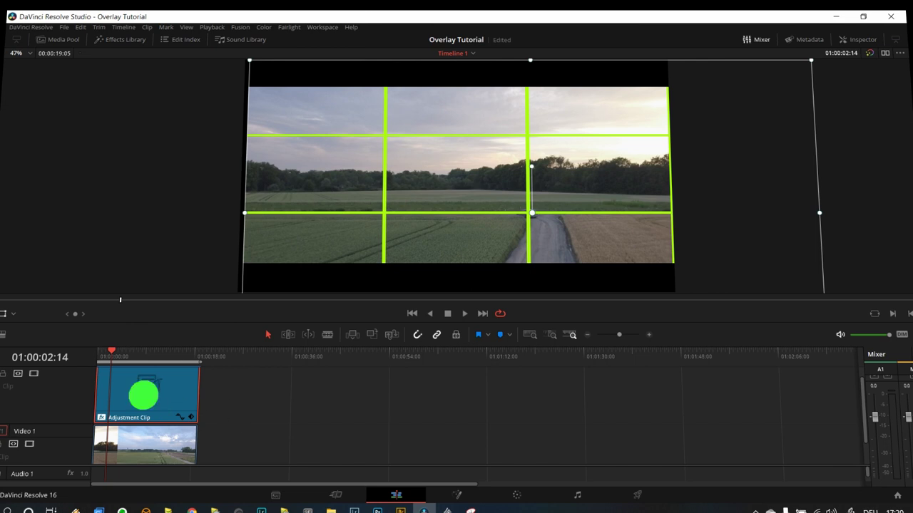
key("d")
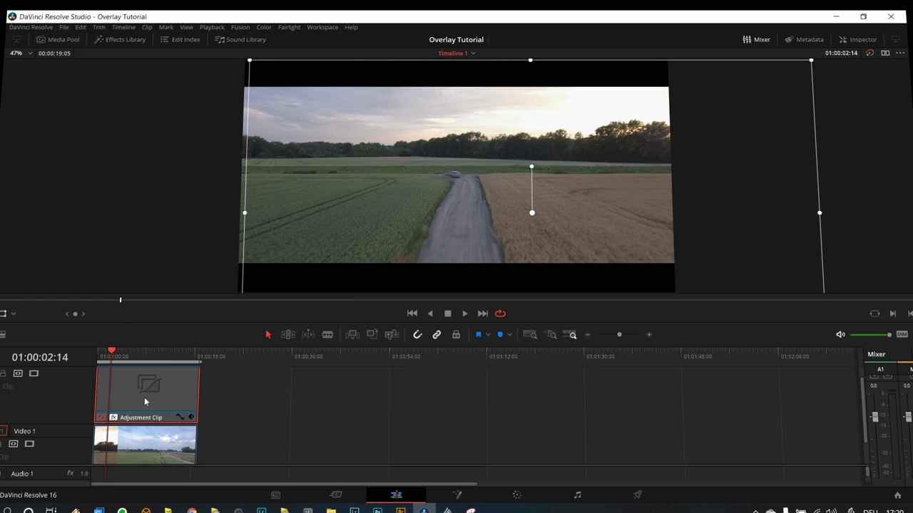
key("d")
key("d")
key("d")
left_click(399, 422)
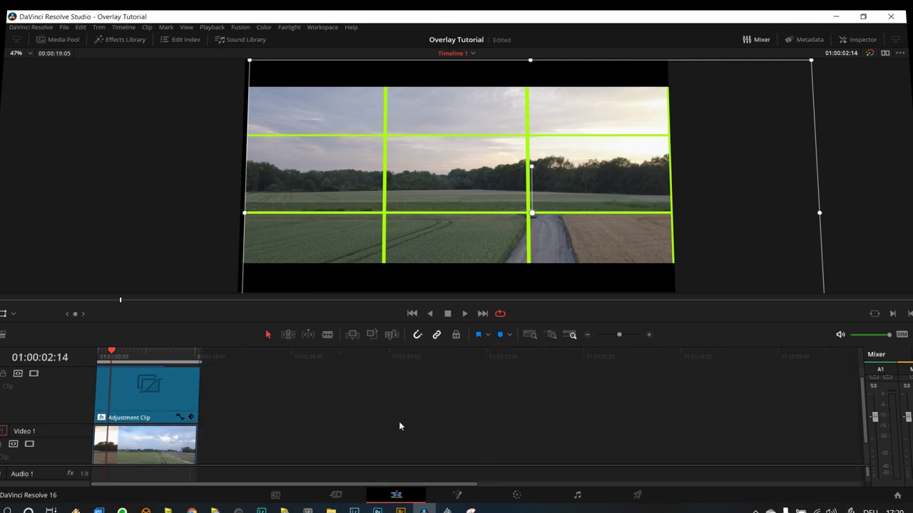
left_click(152, 386)
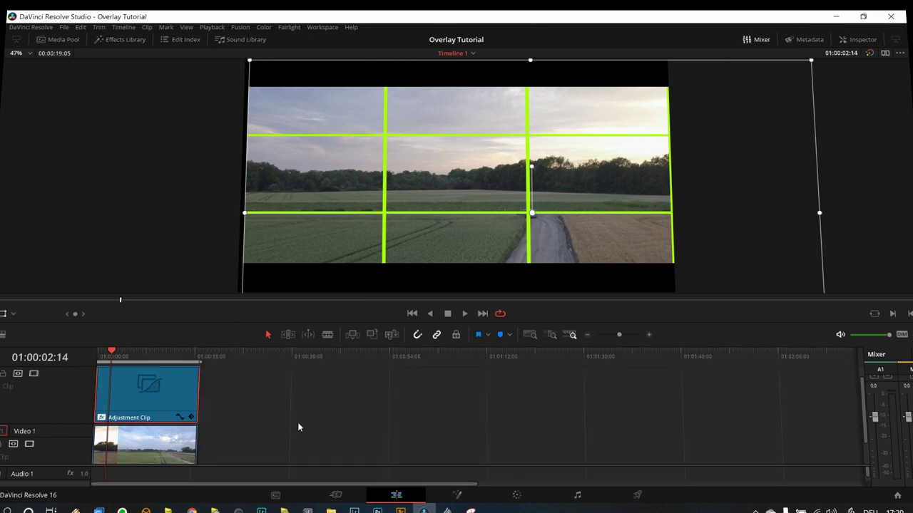
Turn off the Adjustment Clip's Grid effect in the OpenFX settings and save
left_click(856, 40)
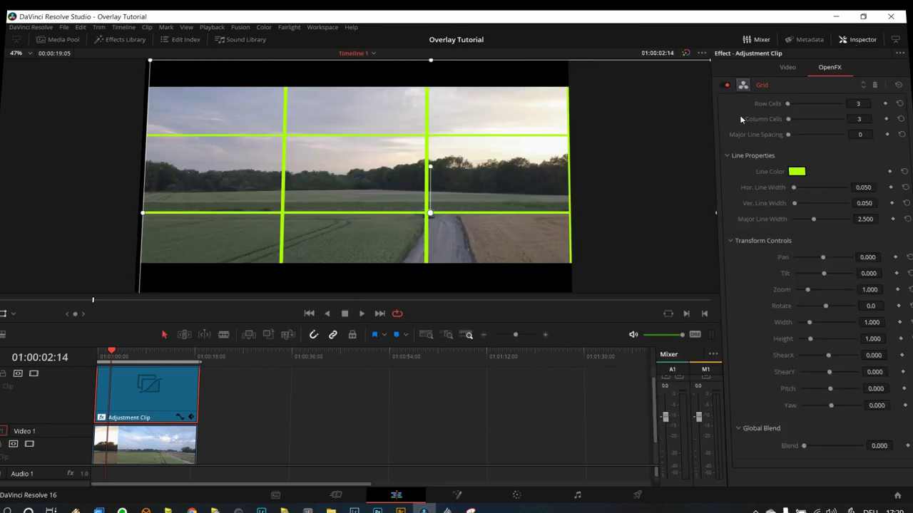
left_click(727, 85)
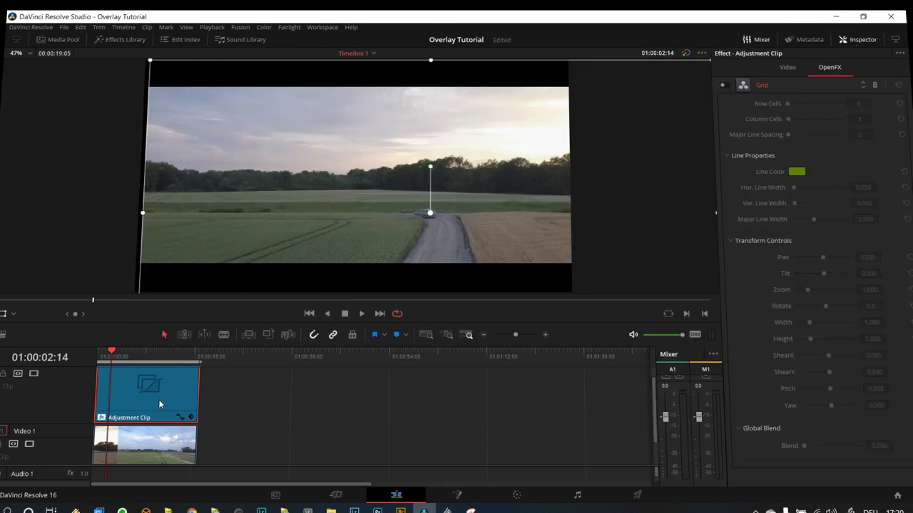
key("ctrl+s")
Toggle the Adjustment Clip off and back on with D to compare framing, then save
left_click(170, 396)
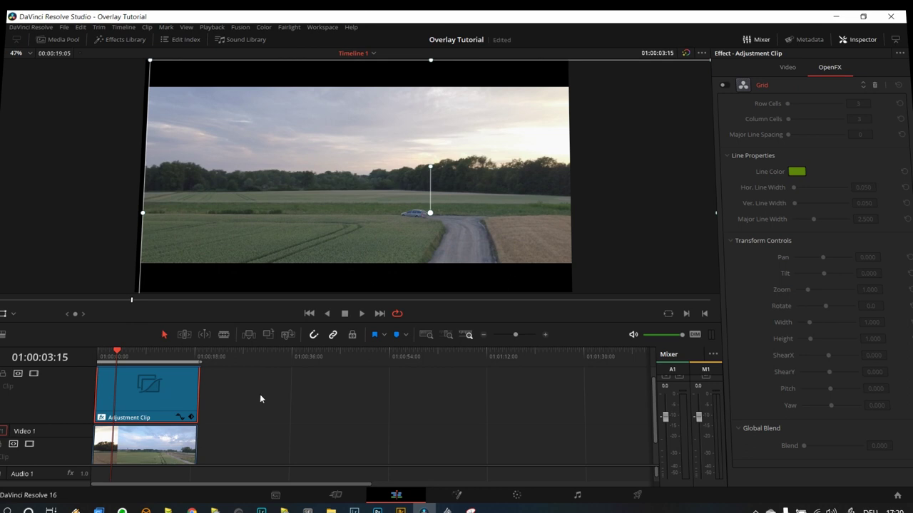
key("d")
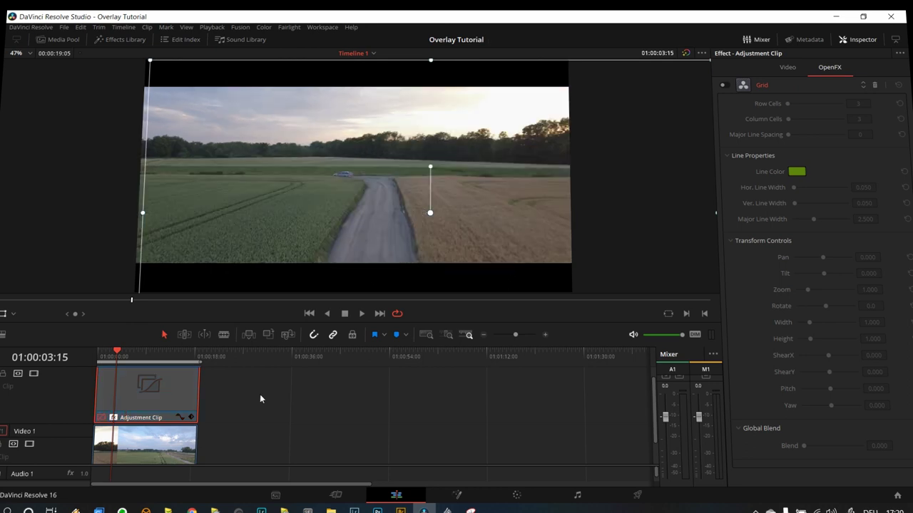
key("d")
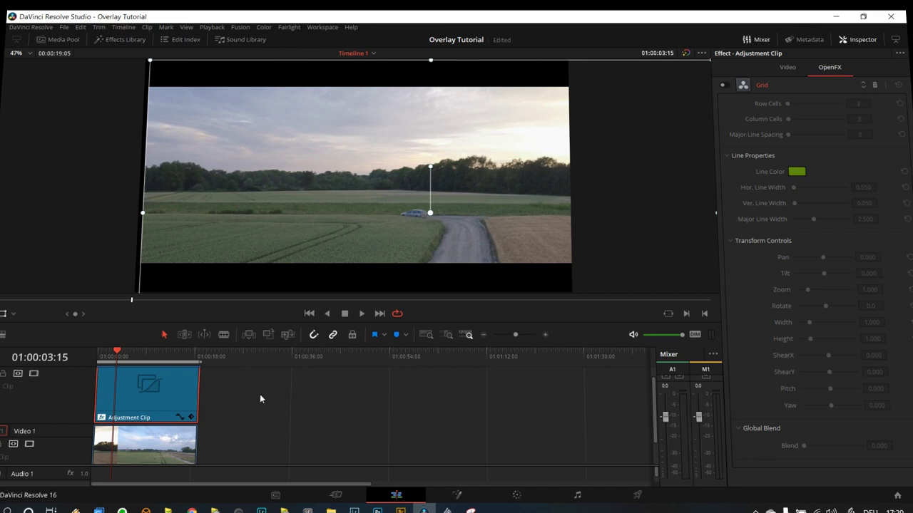
key("ctrl+s")
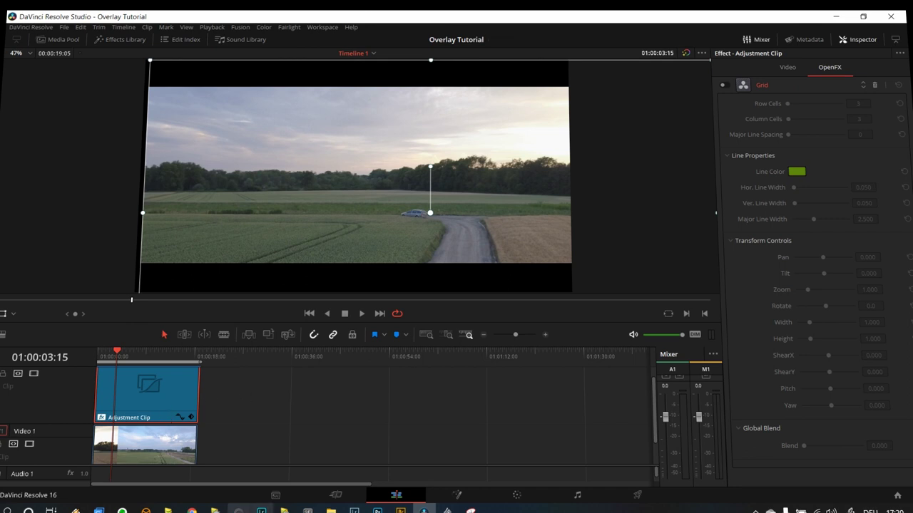
Leave the Grid off, save, then Alt-drag a copy of the Adjustment Clip right after the original
left_click(722, 85)
left_click(722, 85)
key("ctrl+s")
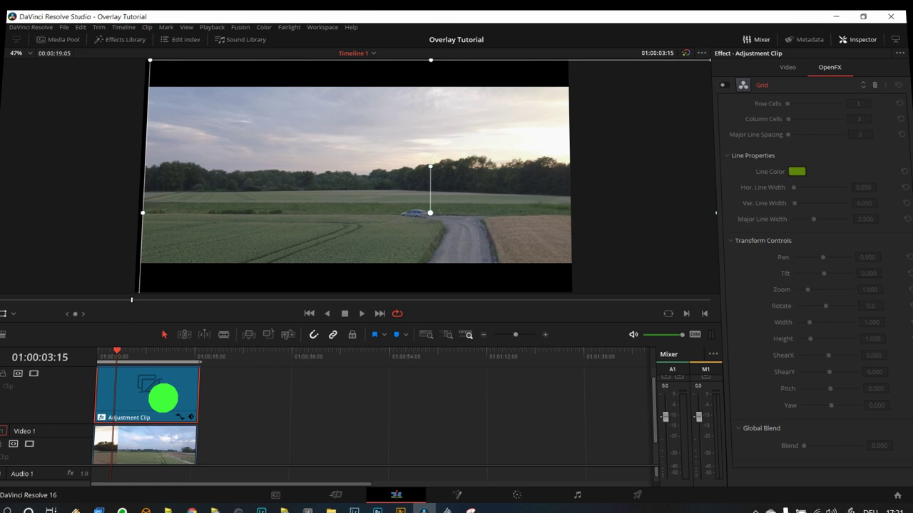
left_click_drag(162, 398, 284, 404)
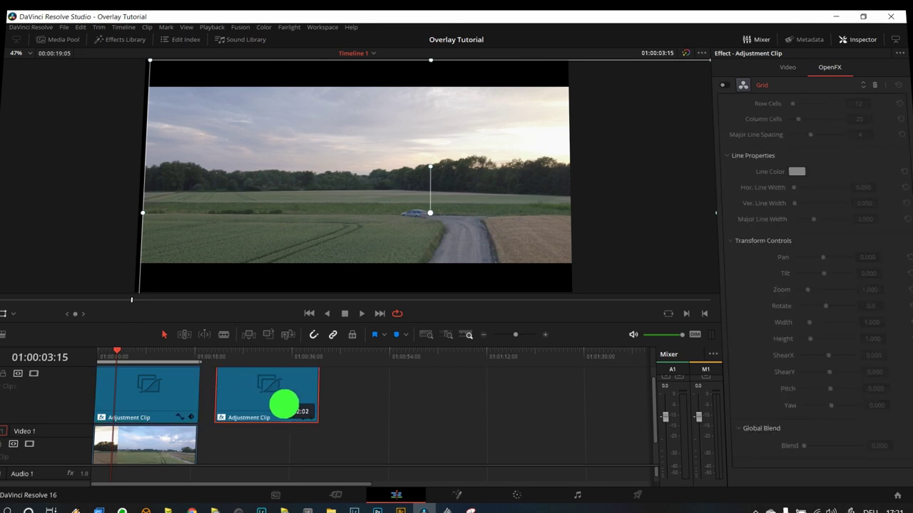
left_click_drag(284, 404, 258, 408)
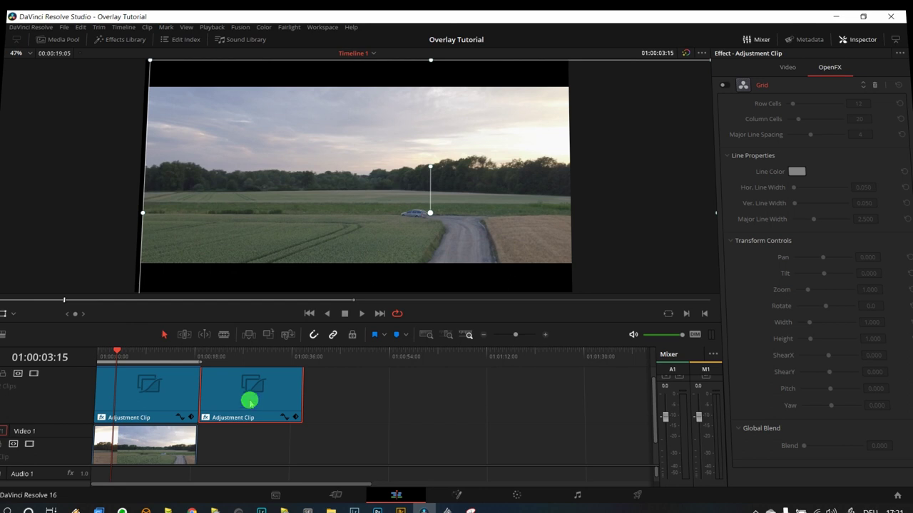
Reset the duplicate Adjustment Clip's Transform to Zoom 1.000 and Position 0, 0
left_click(244, 354)
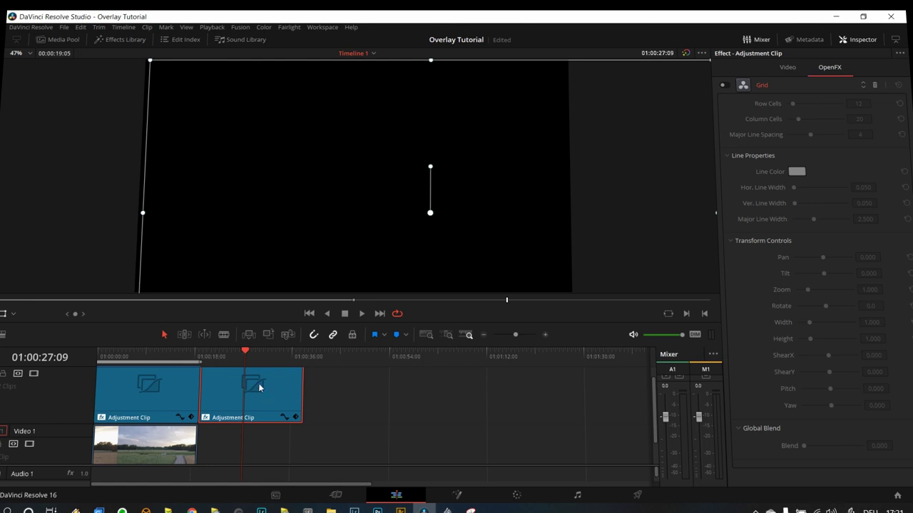
left_click(788, 68)
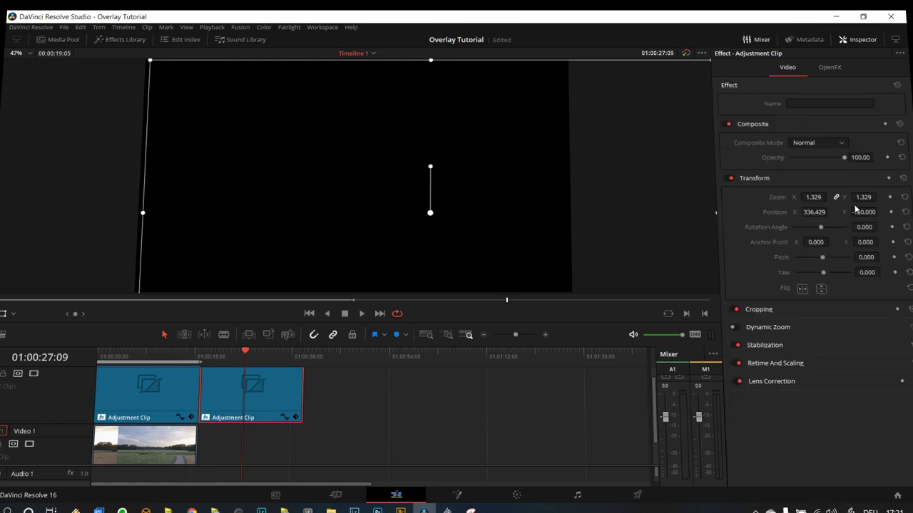
left_click(903, 178)
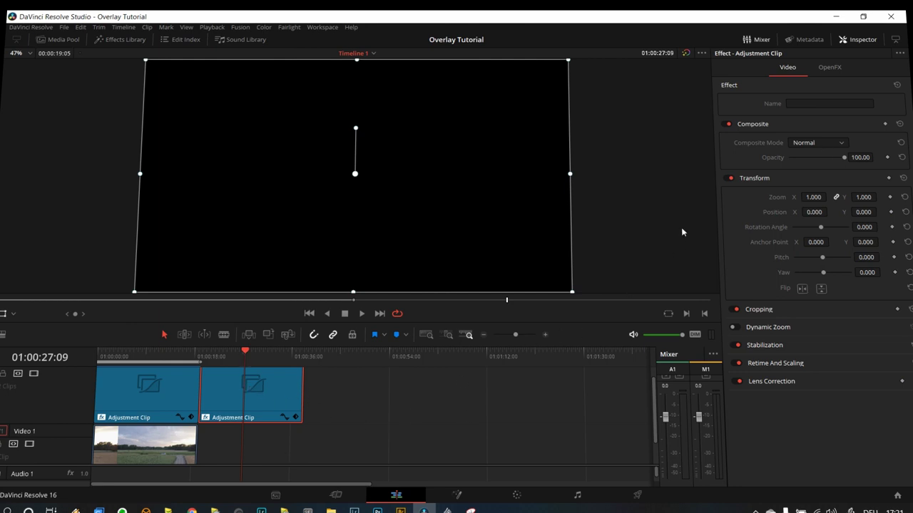
Enable the Grid on the duplicate, disable that clip with D, and return the playhead to the drone clip
left_click(831, 72)
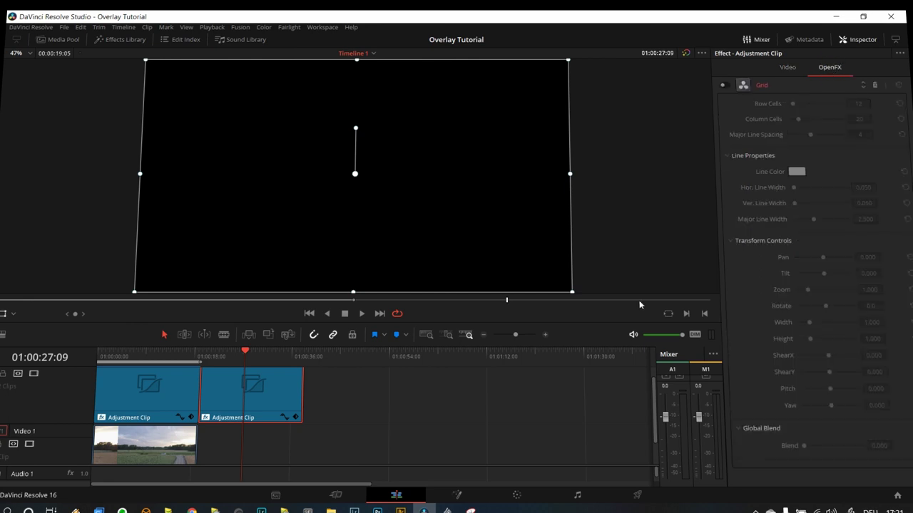
left_click(727, 85)
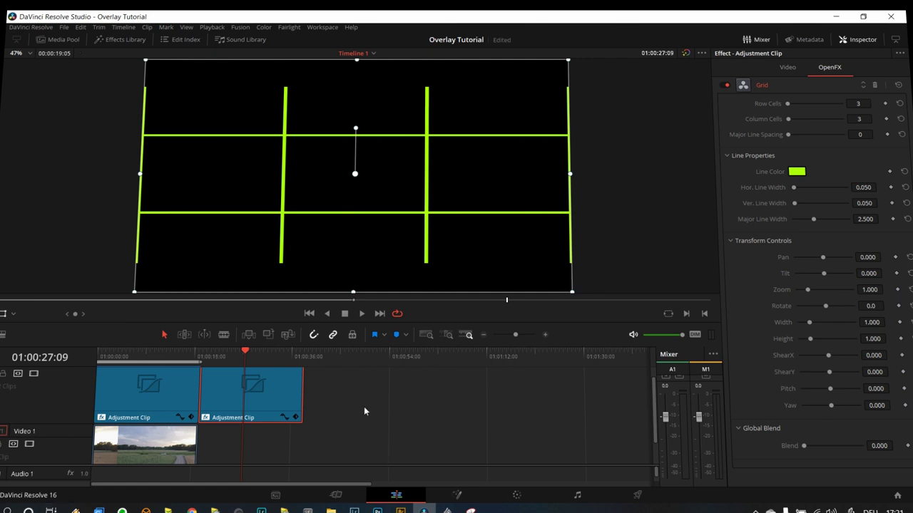
key("d")
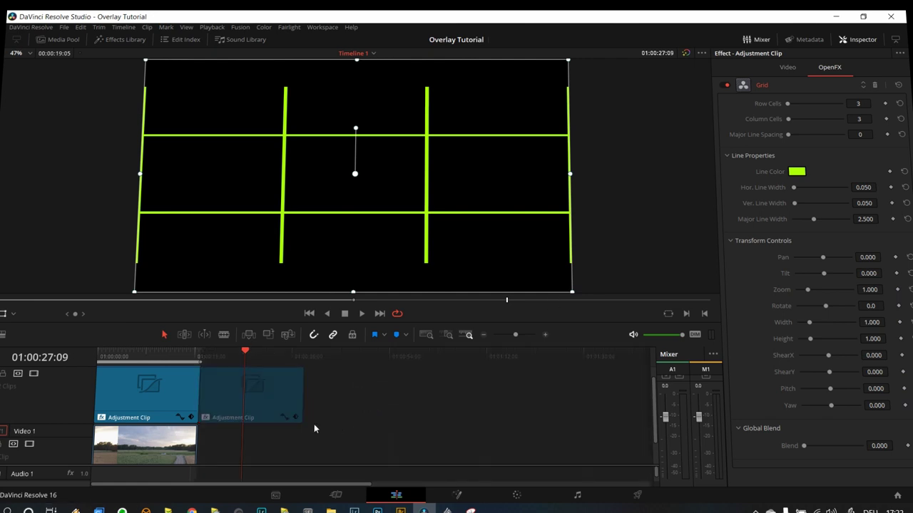
left_click(127, 353)
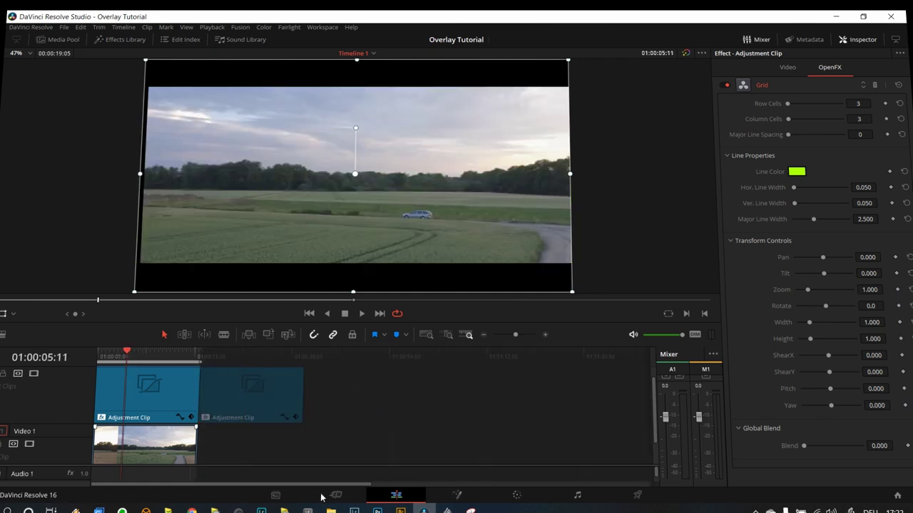